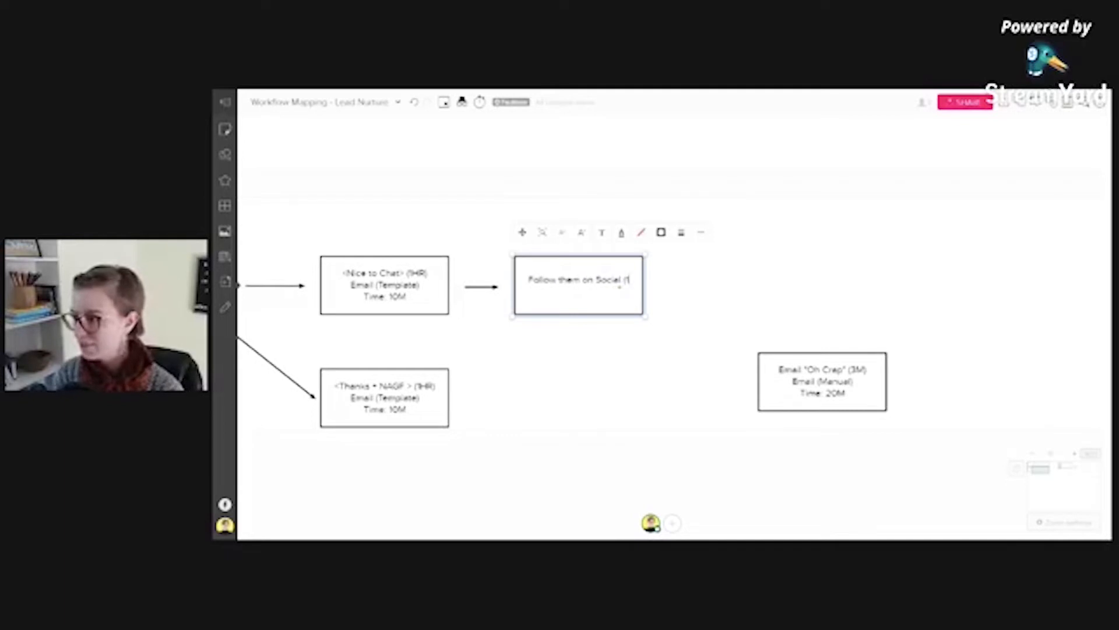
# Complete the box after "Nice to Chat" as "Follow them on Social (1HR)", with the lines "Social" and "Time: 15M"
pyautogui.press('Return')
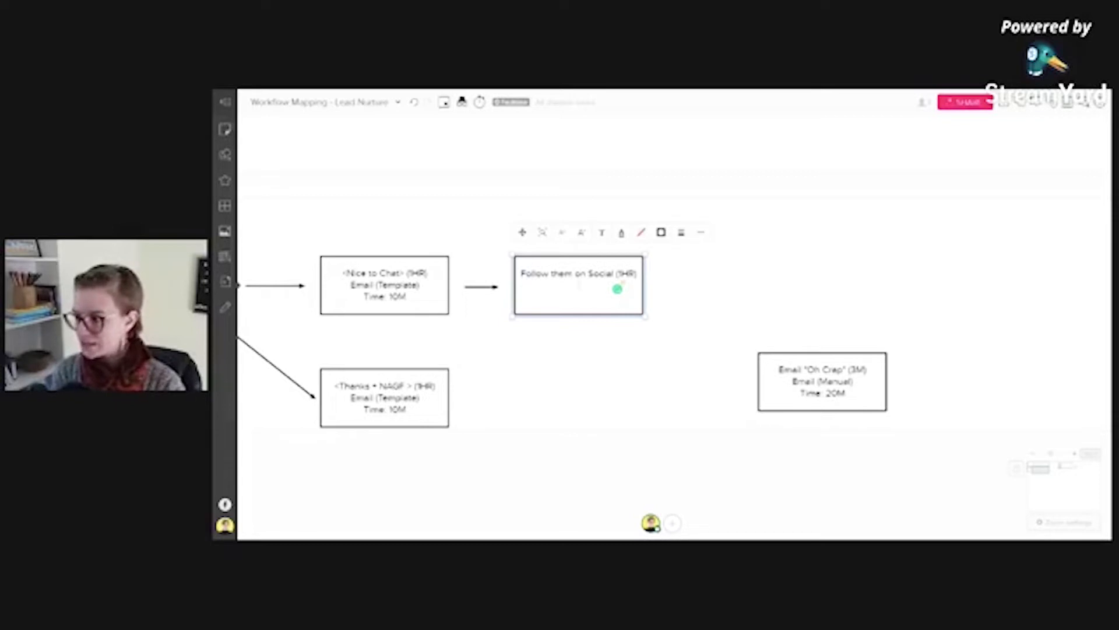
pyautogui.write('Soical')
pyautogui.press('BackSpace')
pyautogui.press('BackSpace')
pyautogui.press('BackSpace')
pyautogui.press('BackSpace')
pyautogui.press('BackSpace')
pyautogui.write('ocia')
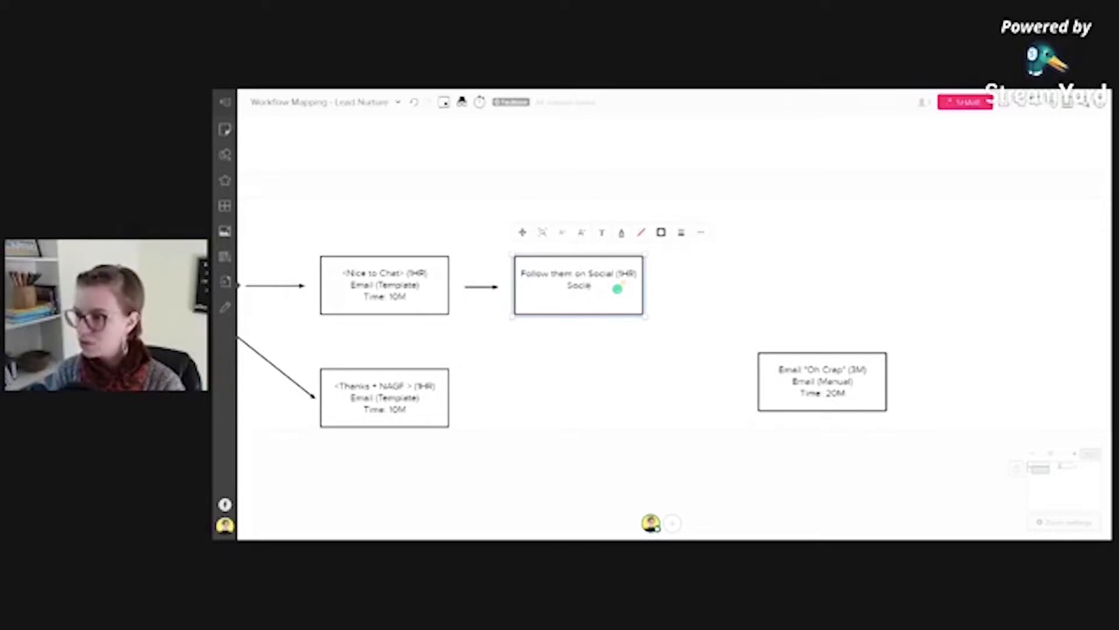
pyautogui.write('l')
pyautogui.press('Return')
pyautogui.write('Time:')
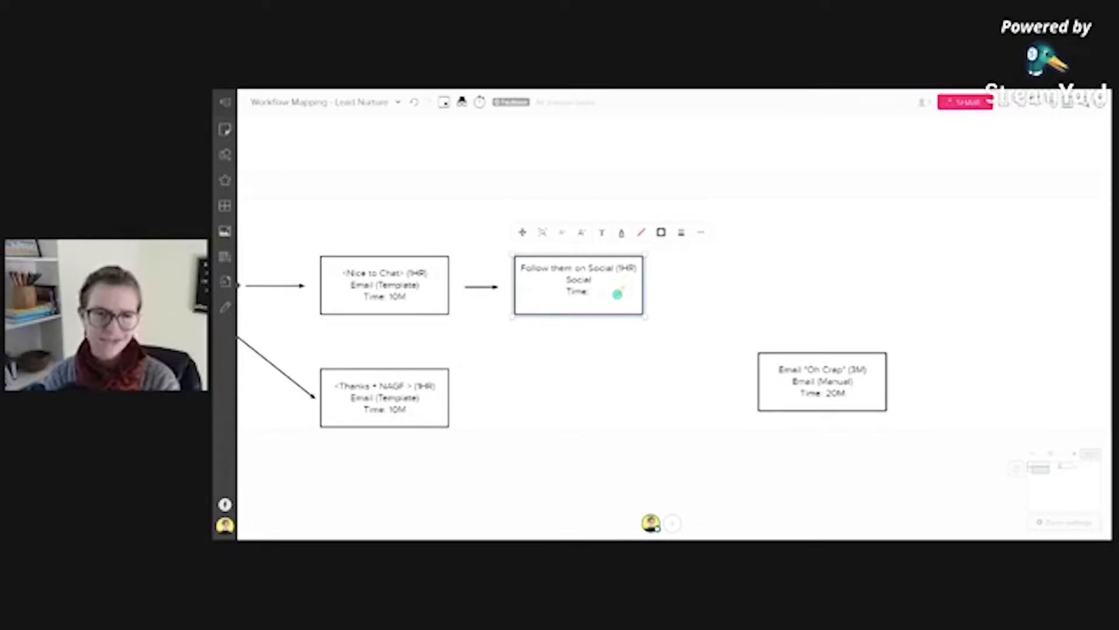
pyautogui.write(' 15M')
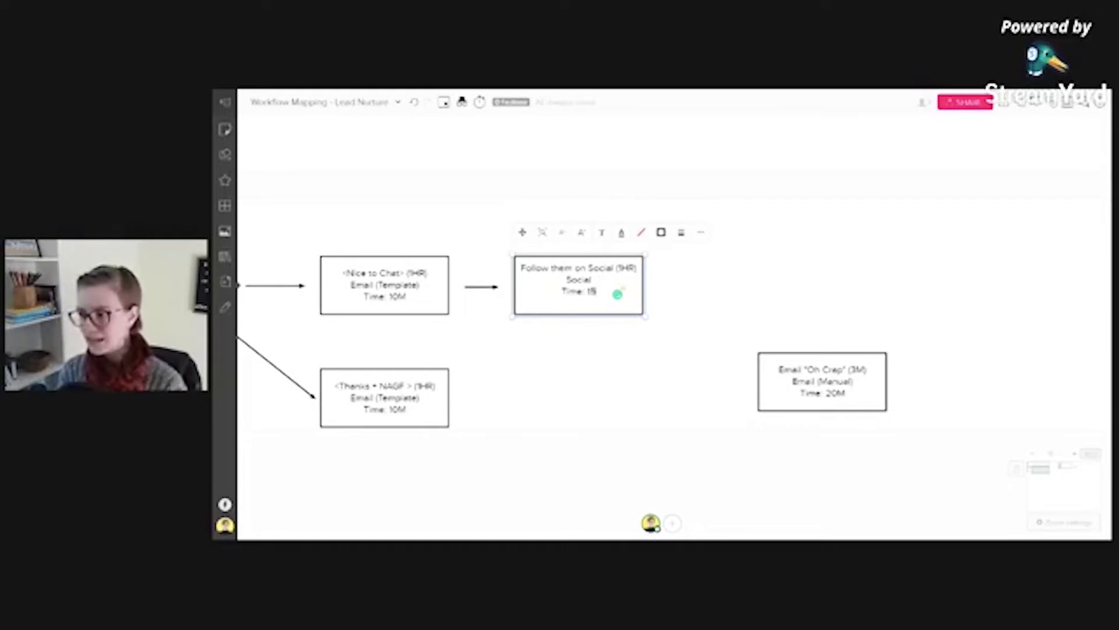
pyautogui.click(579, 453)
# Duplicate the "Follow them on Social" box and place the copy just before the Future State Consult note
pyautogui.hscroll(-5, 583, 460)
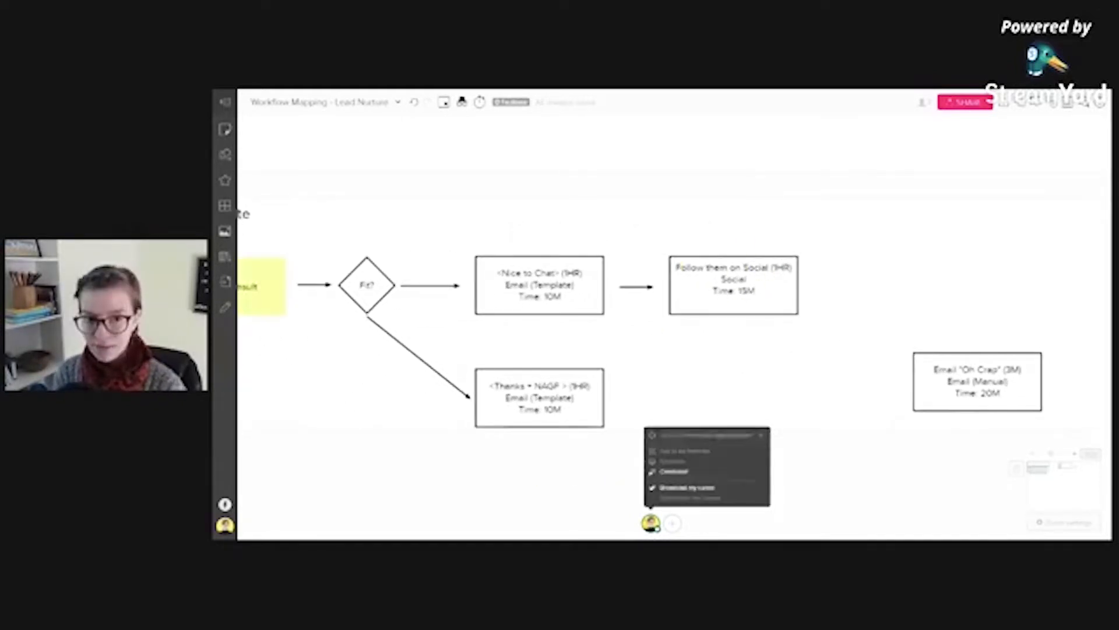
pyautogui.scroll(-3, 467, 476)
pyautogui.moveTo(467, 476); pyautogui.dragTo(558, 445)
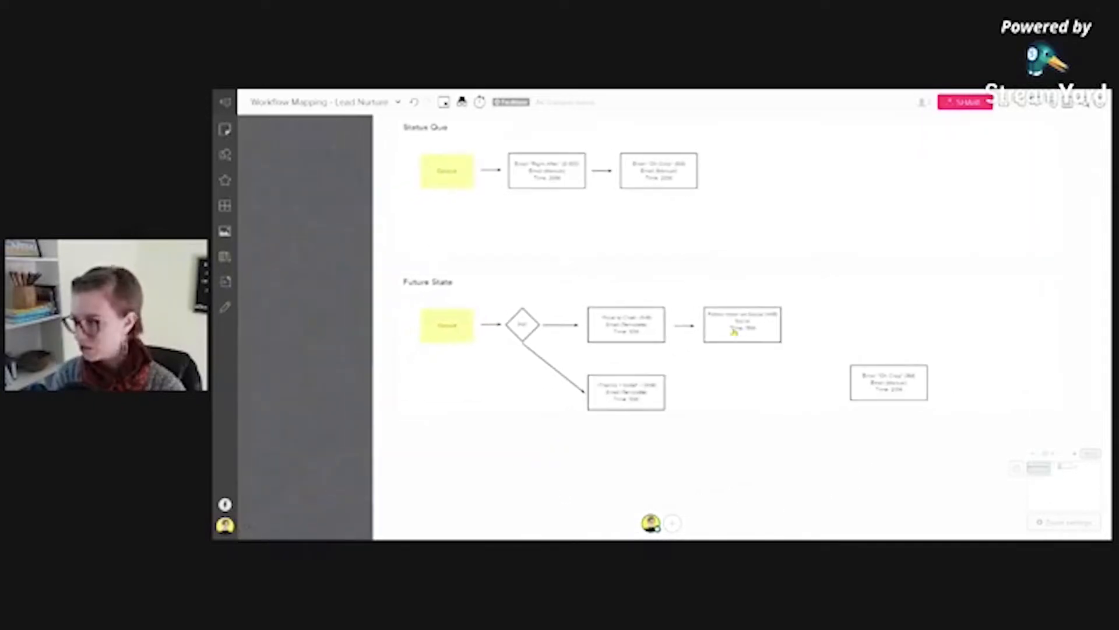
pyautogui.click(732, 330)
pyautogui.click(272, 357)
pyautogui.moveTo(273, 358); pyautogui.dragTo(373, 328)
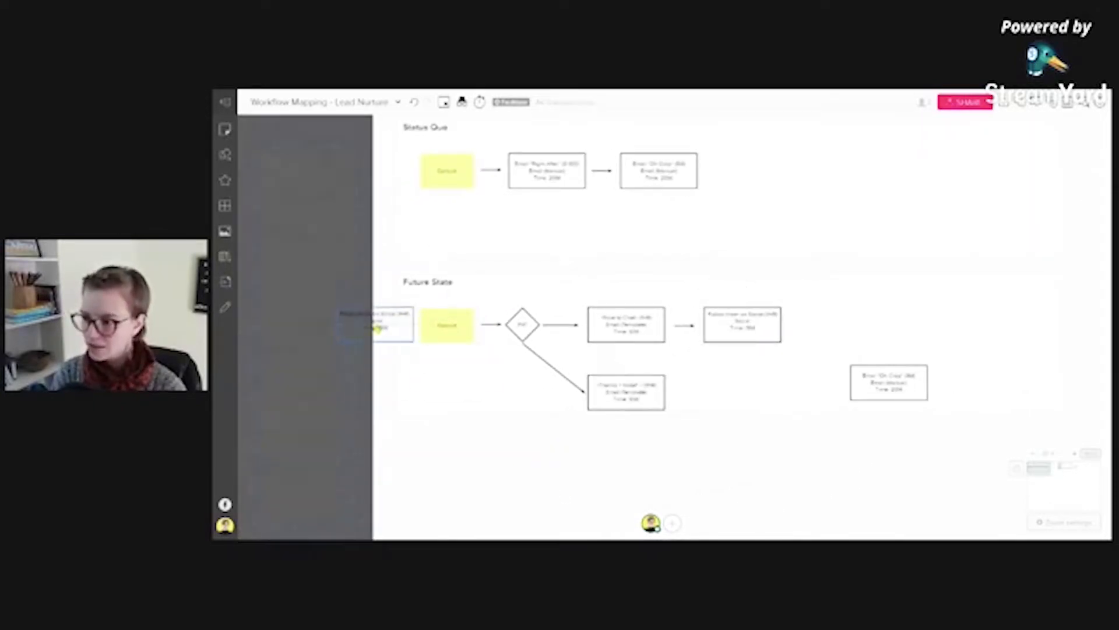
# Replace the copied box's text with "Social Handles" and narrow the box to fit beside the Consult note
pyautogui.doubleClick(377, 328)
pyautogui.press('BackSpace')
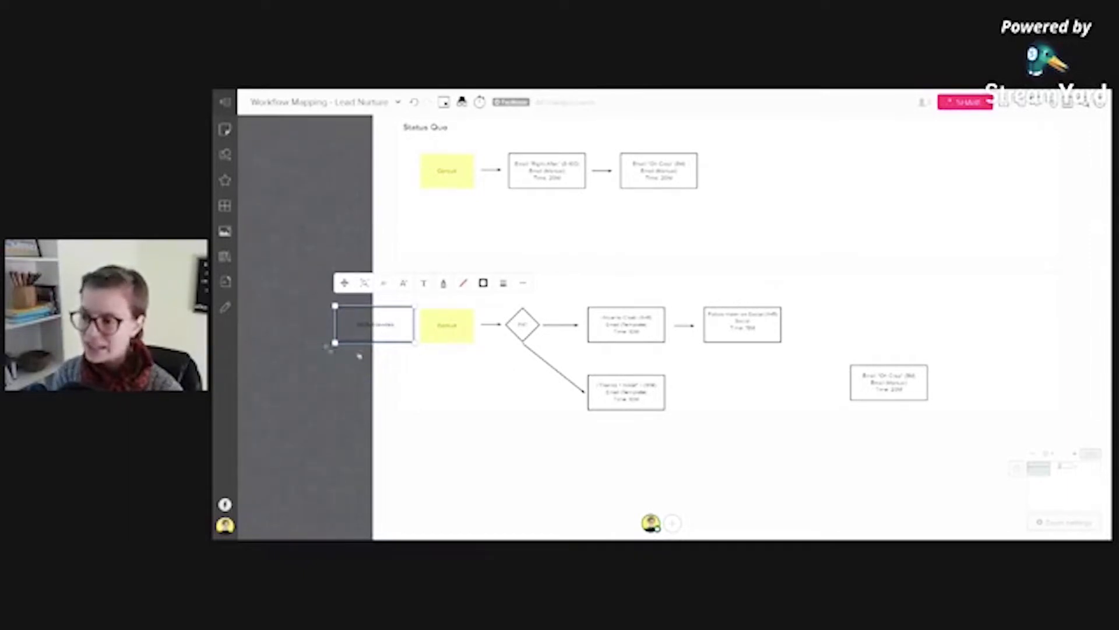
pyautogui.moveTo(334, 324); pyautogui.dragTo(378, 324)
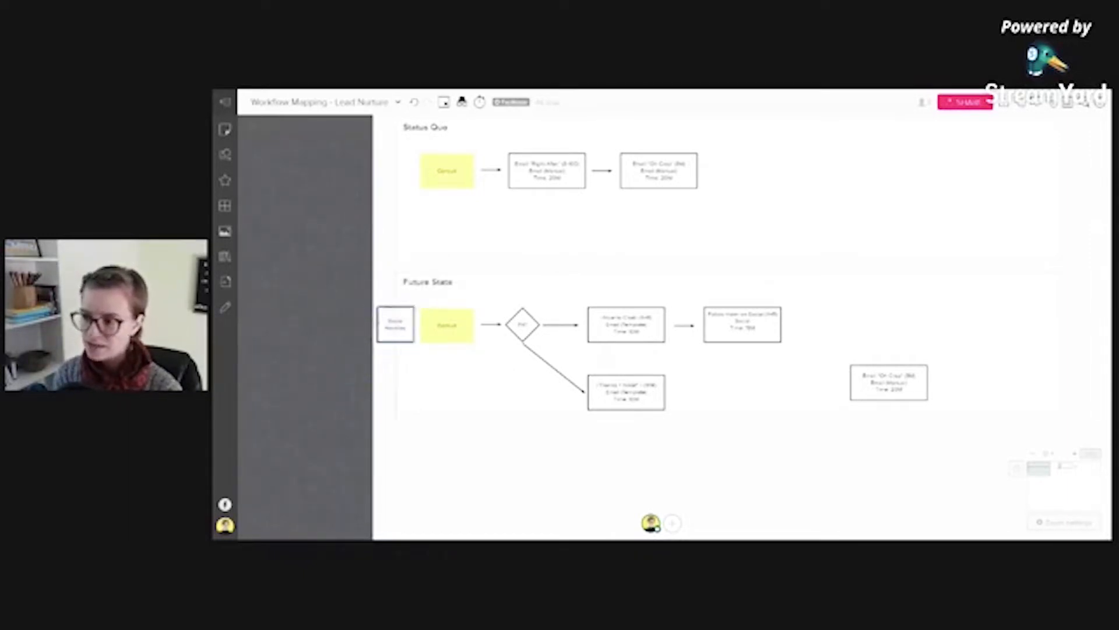
pyautogui.click(393, 350)
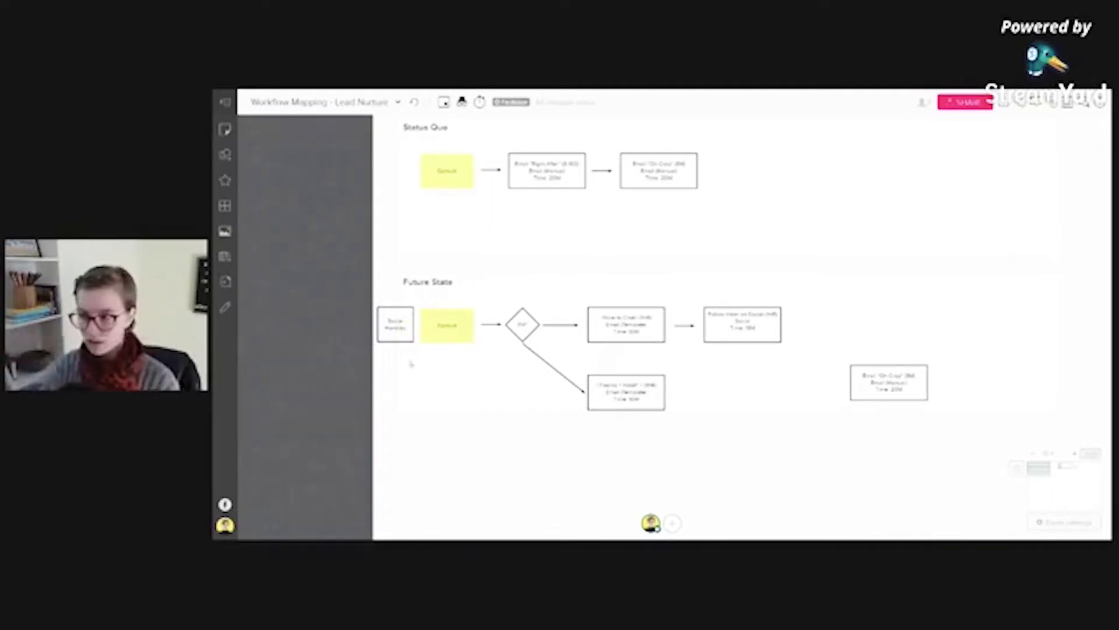
# Fill the "Social Handles" box with cyan and remove its border
pyautogui.click(391, 337)
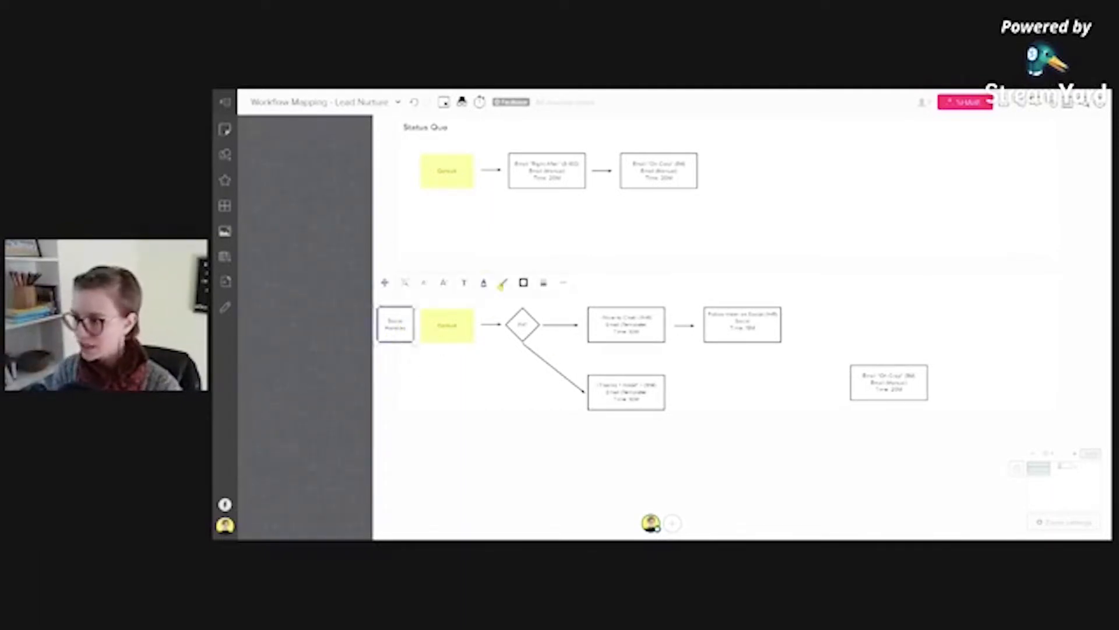
pyautogui.click(503, 283)
pyautogui.click(484, 345)
pyautogui.click(494, 419)
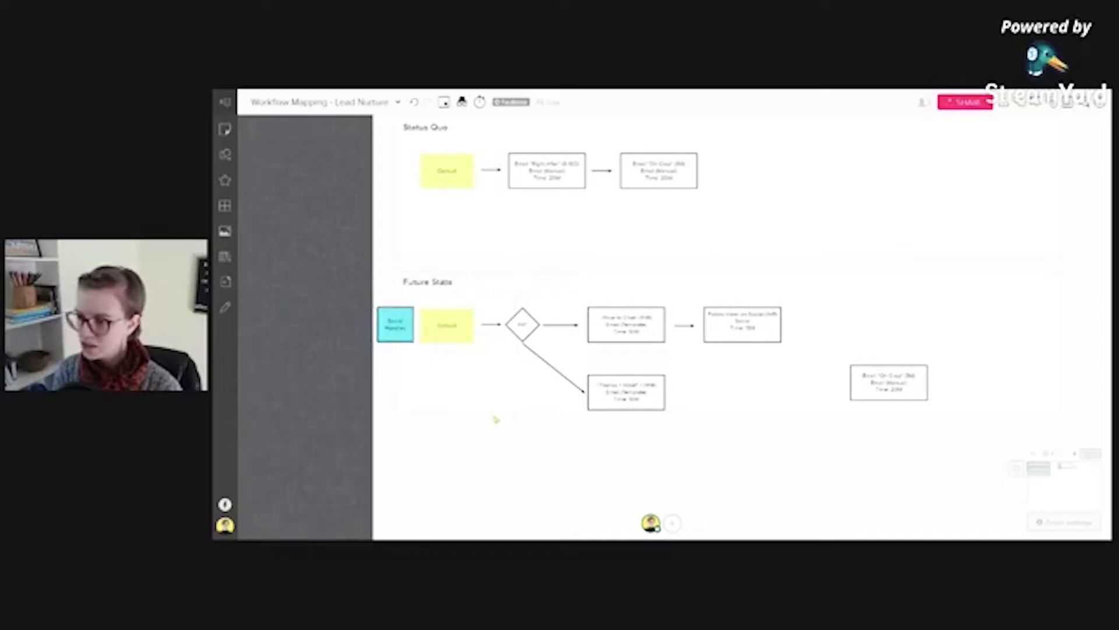
pyautogui.click(292, 320)
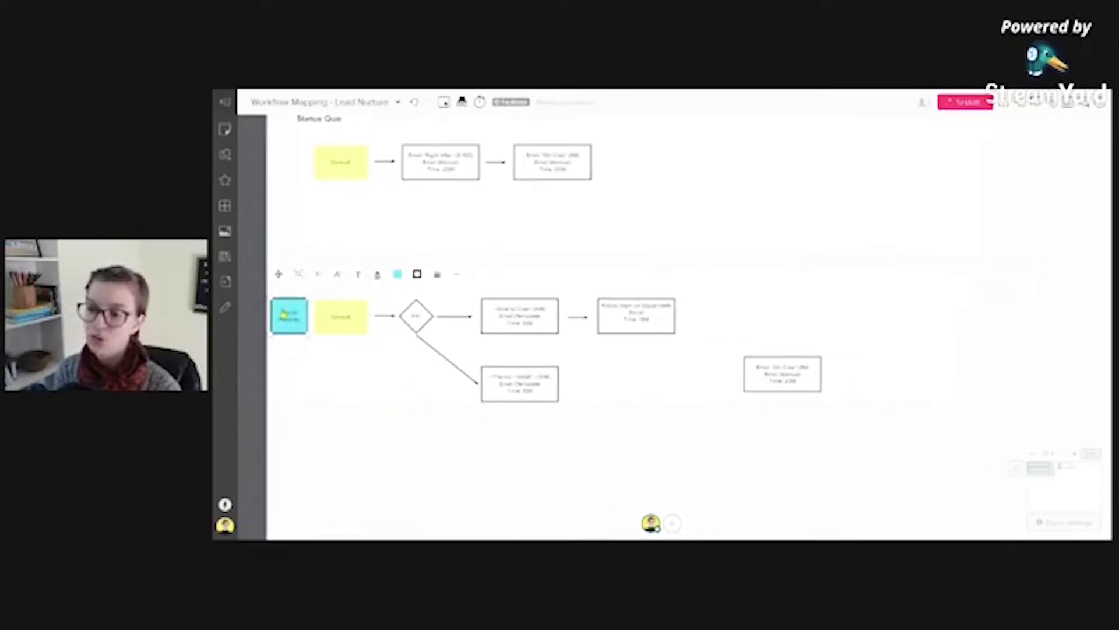
pyautogui.click(417, 274)
pyautogui.click(364, 311)
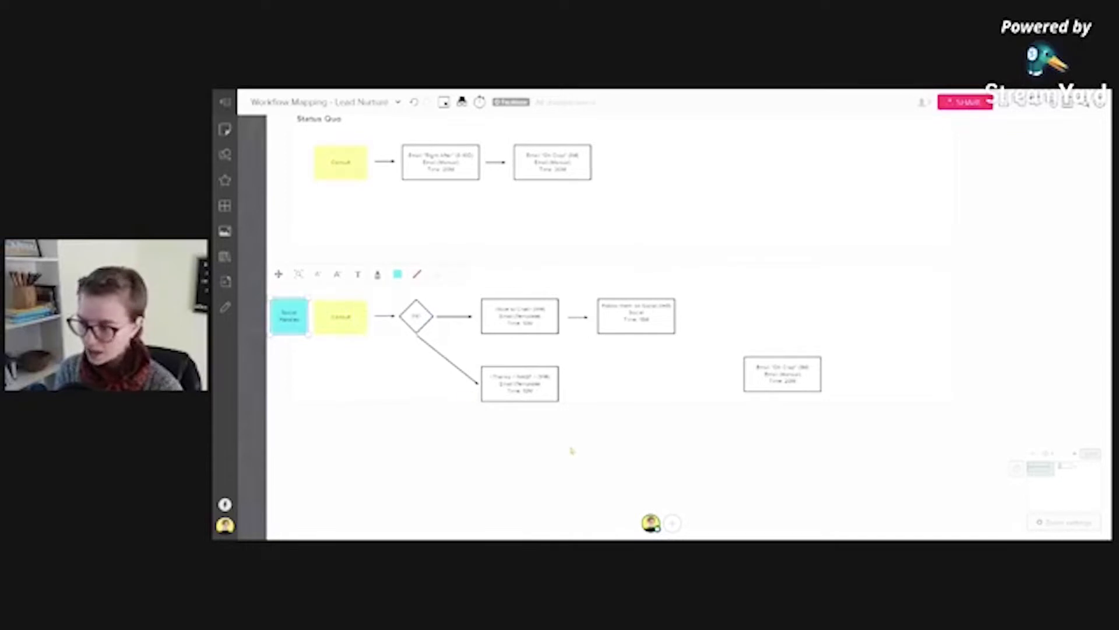
pyautogui.click(572, 452)
# Remove the empty trailing line from the "Follow them on Social" box's text
pyautogui.scroll(5, 602, 400)
pyautogui.hscroll(3, 574, 425)
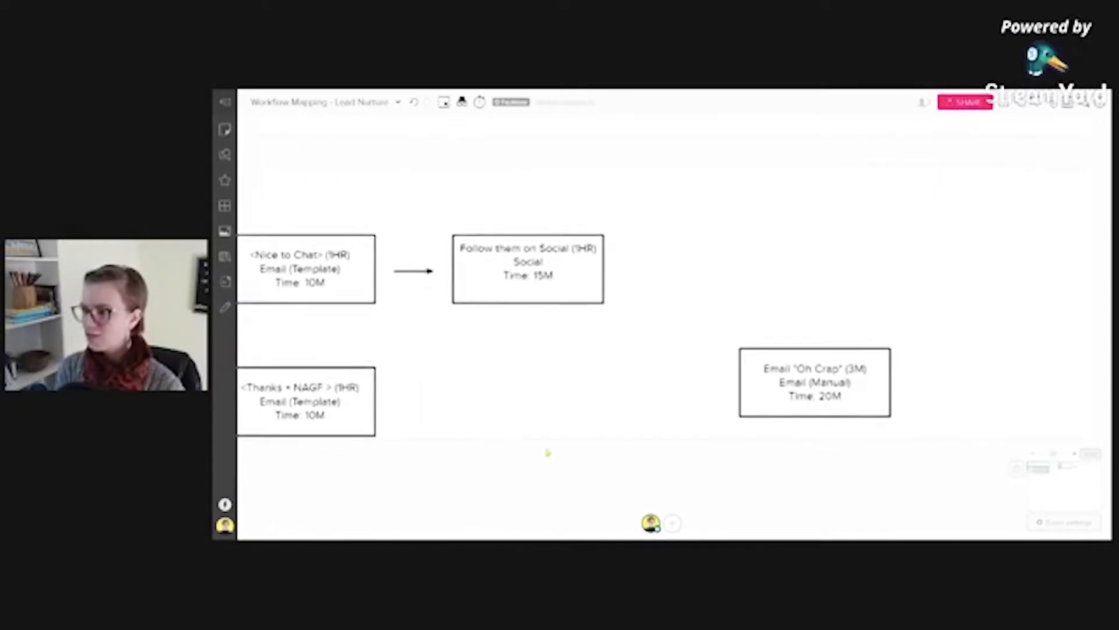
pyautogui.click(543, 261)
pyautogui.click(522, 293)
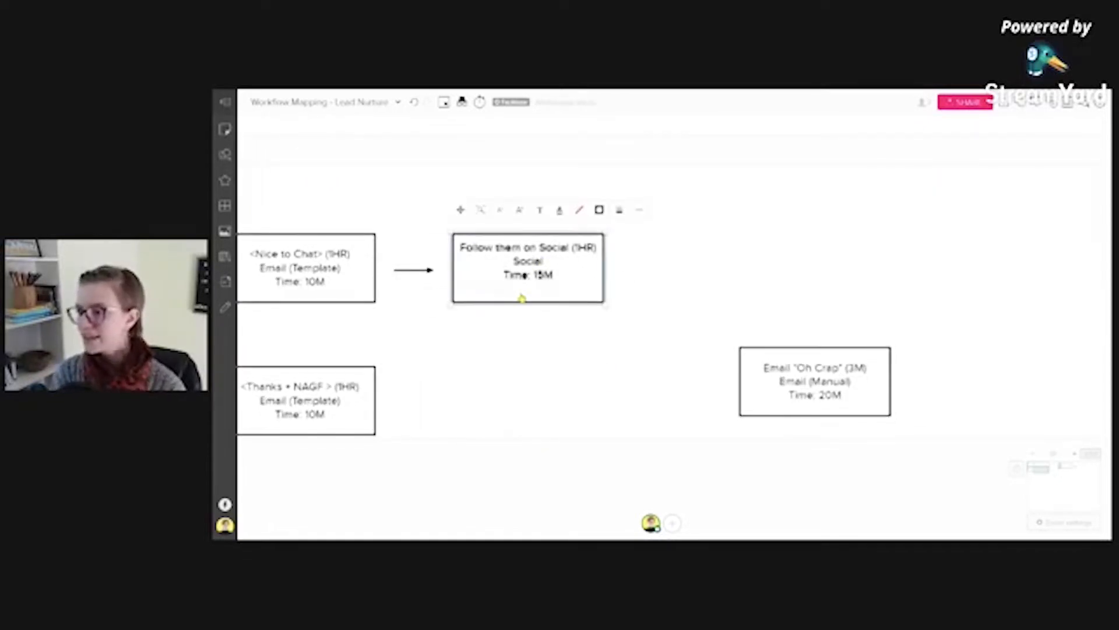
pyautogui.click(522, 292)
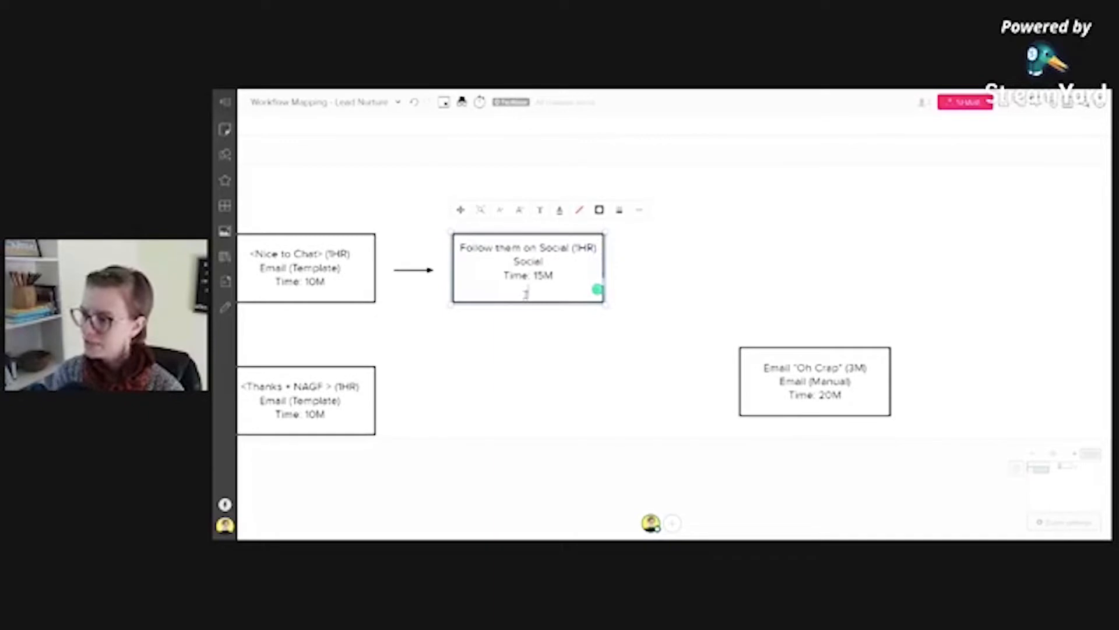
pyautogui.click(585, 465)
pyautogui.click(553, 295)
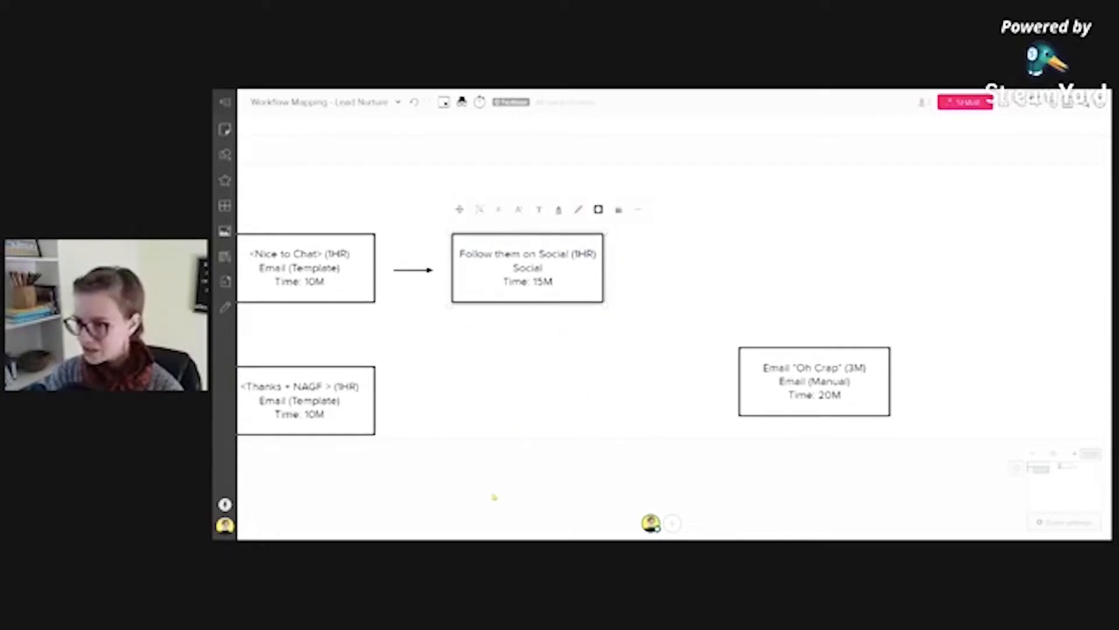
# Duplicate the arrow leading into the "Follow them on Social" box and place the copy just after that box
pyautogui.scroll(-3, 495, 497)
pyautogui.moveTo(514, 478); pyautogui.dragTo(686, 404)
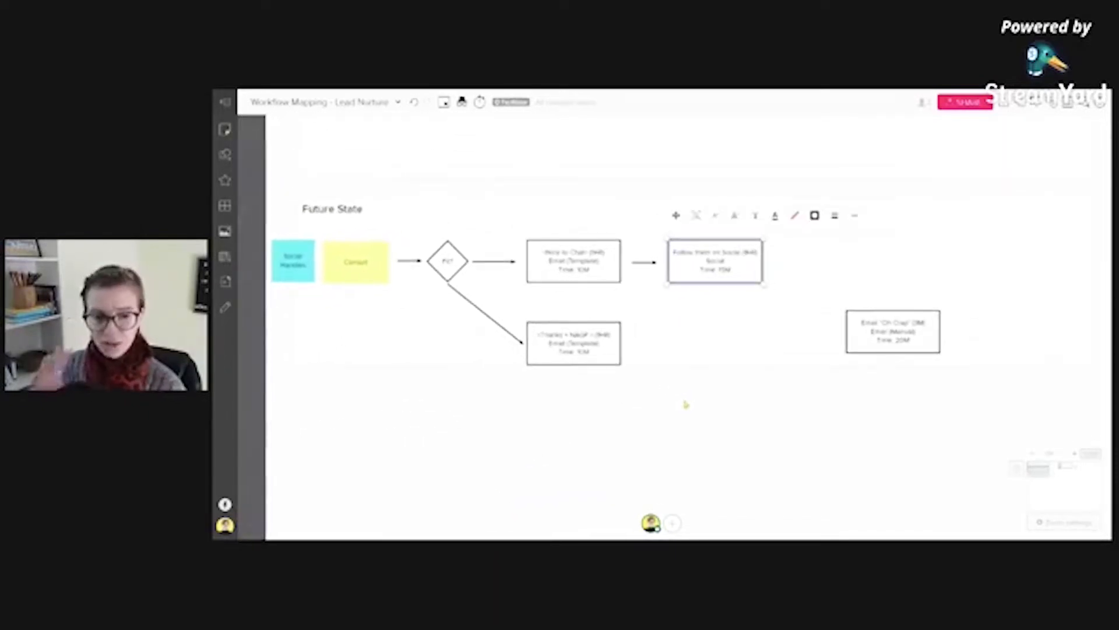
pyautogui.click(646, 263)
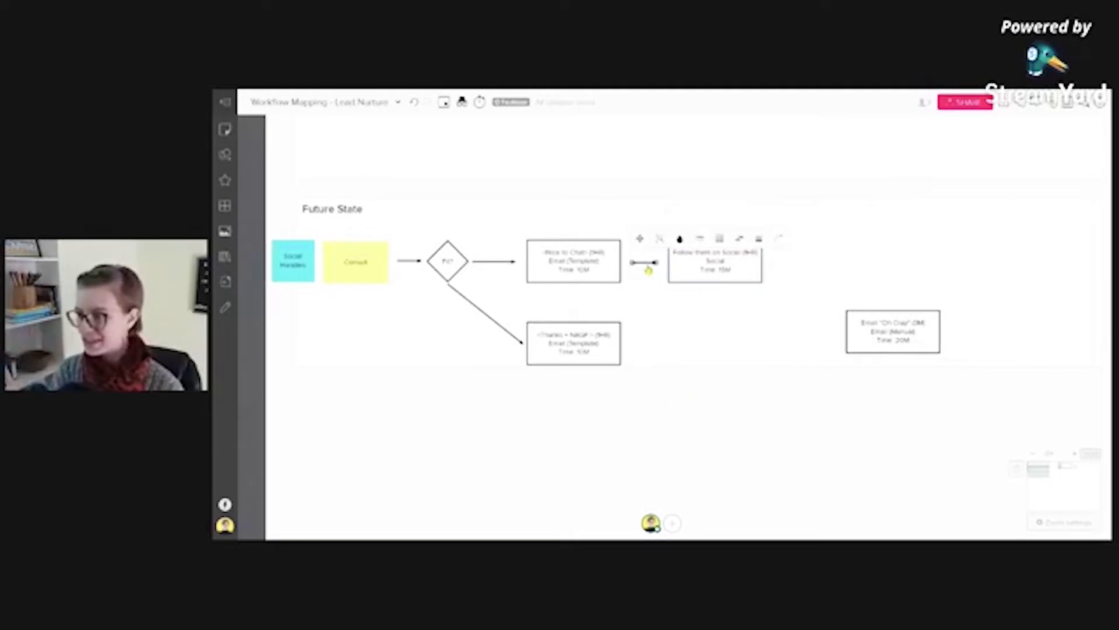
pyautogui.moveTo(644, 266); pyautogui.dragTo(791, 266)
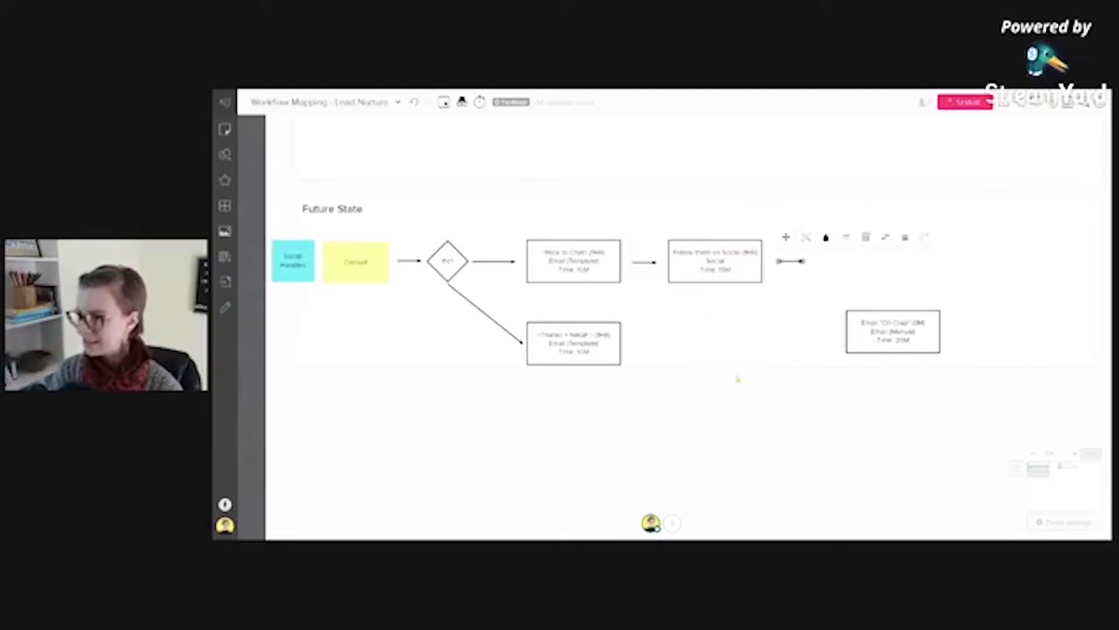
# Duplicate the "Follow them on Social" box and place the copy at the end of the new arrow
pyautogui.moveTo(713, 405); pyautogui.dragTo(574, 394)
pyautogui.click(577, 252)
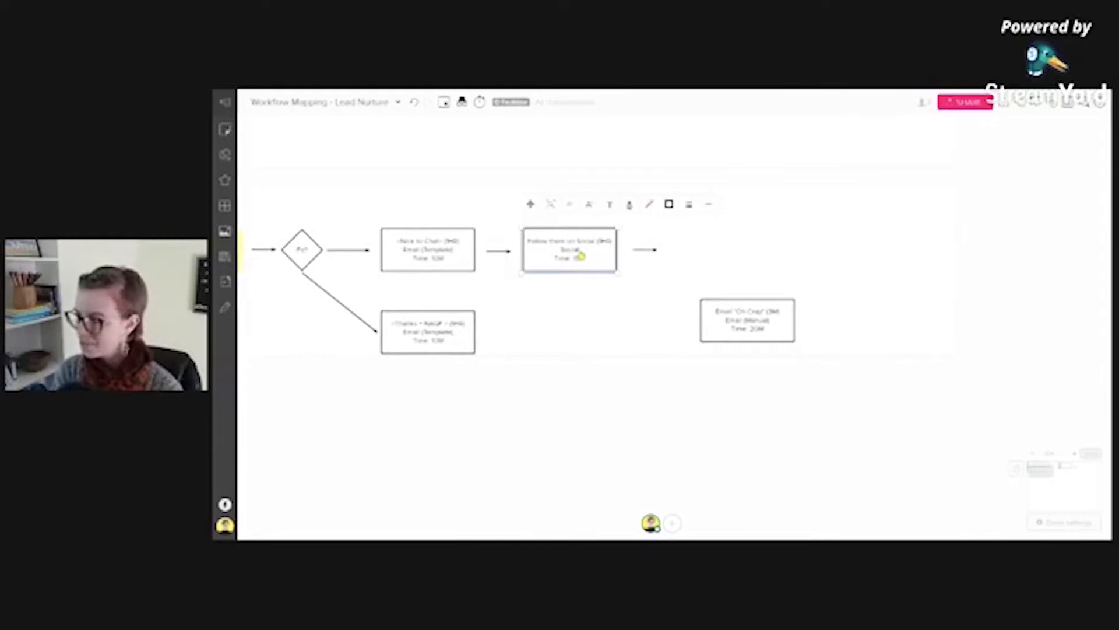
pyautogui.click(576, 256)
pyautogui.moveTo(557, 258); pyautogui.dragTo(701, 258)
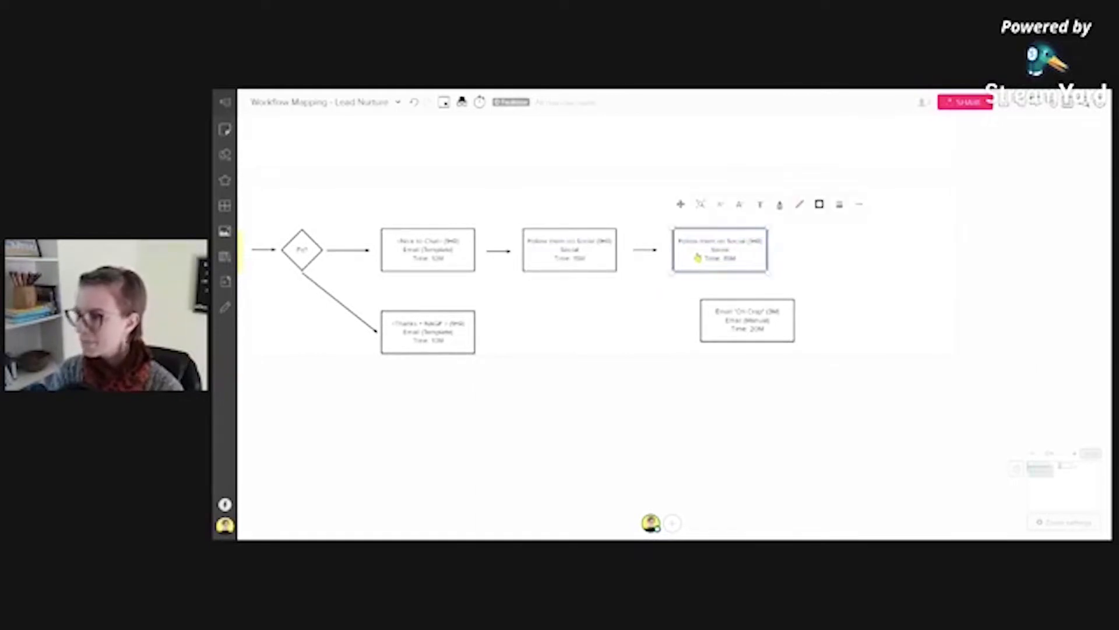
# Set the time in the duplicated "Follow them on Social" box to 20M and dismiss the Grammarly sign-in prompt
pyautogui.click(692, 259)
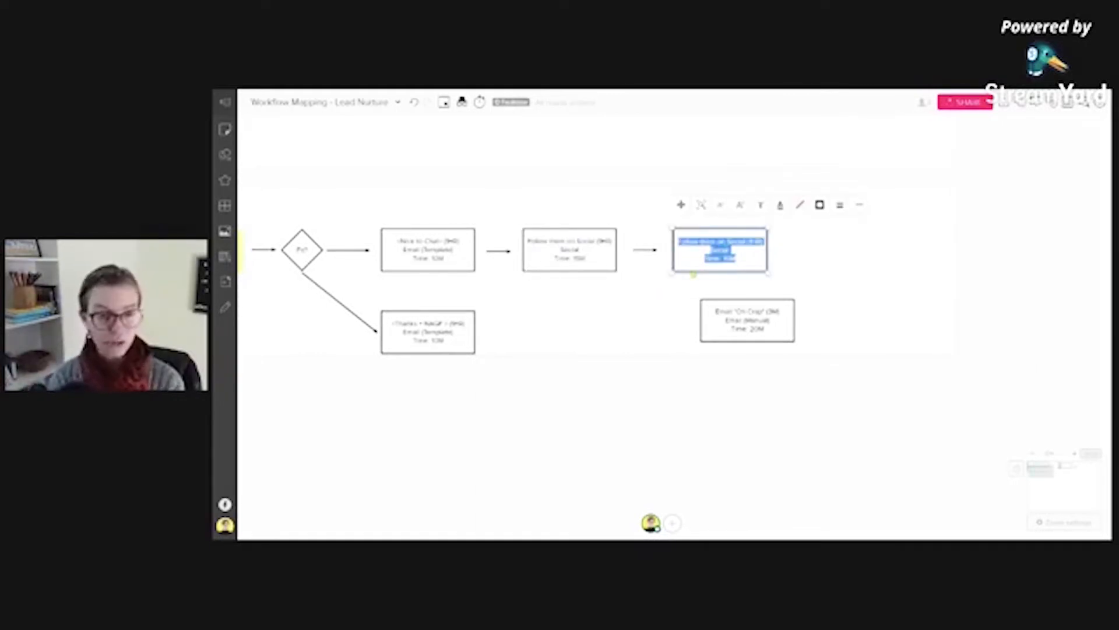
pyautogui.click(729, 252)
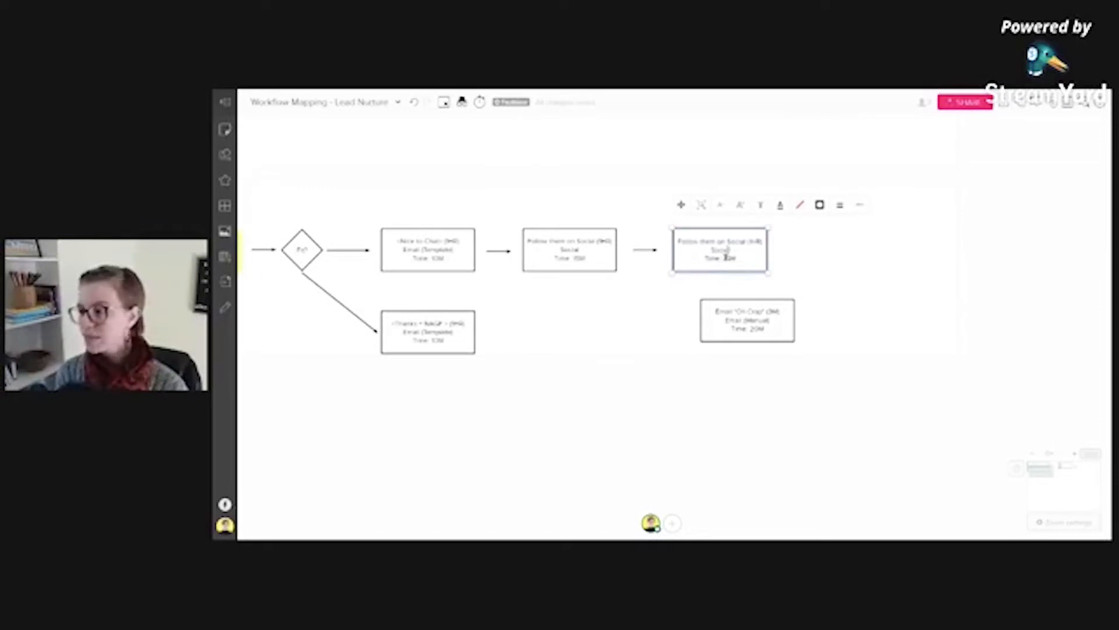
pyautogui.doubleClick(727, 257)
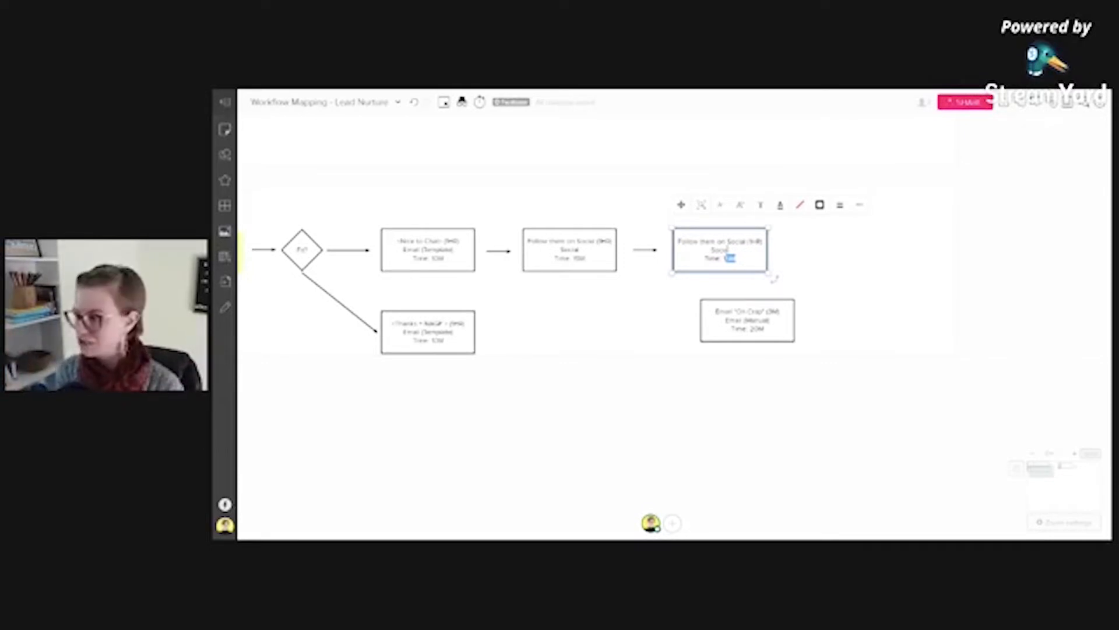
pyautogui.write('10')
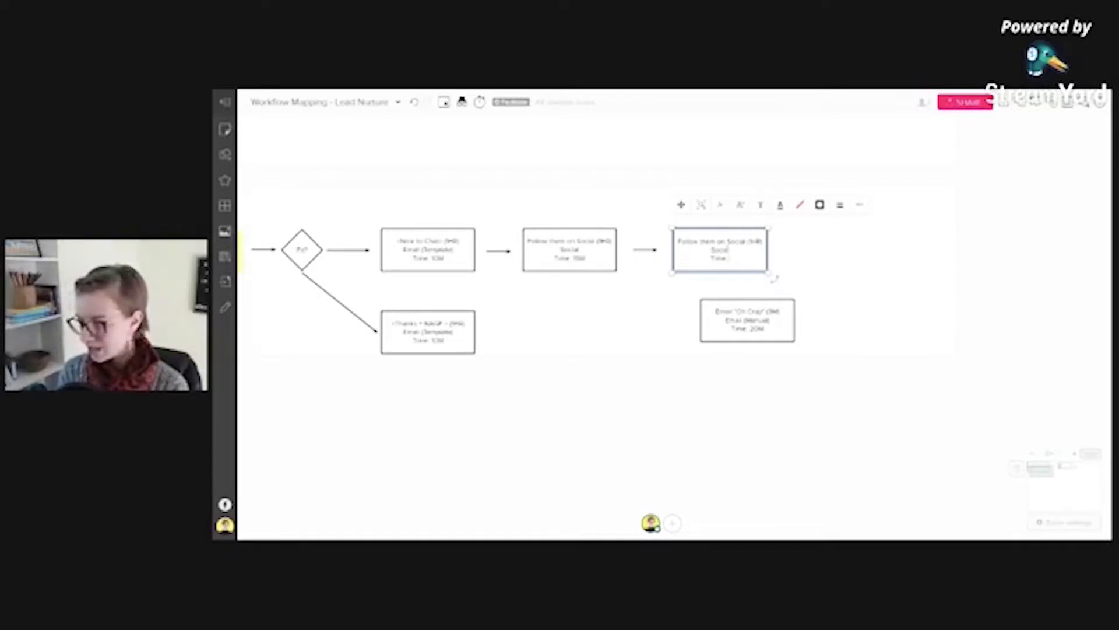
pyautogui.write('20')
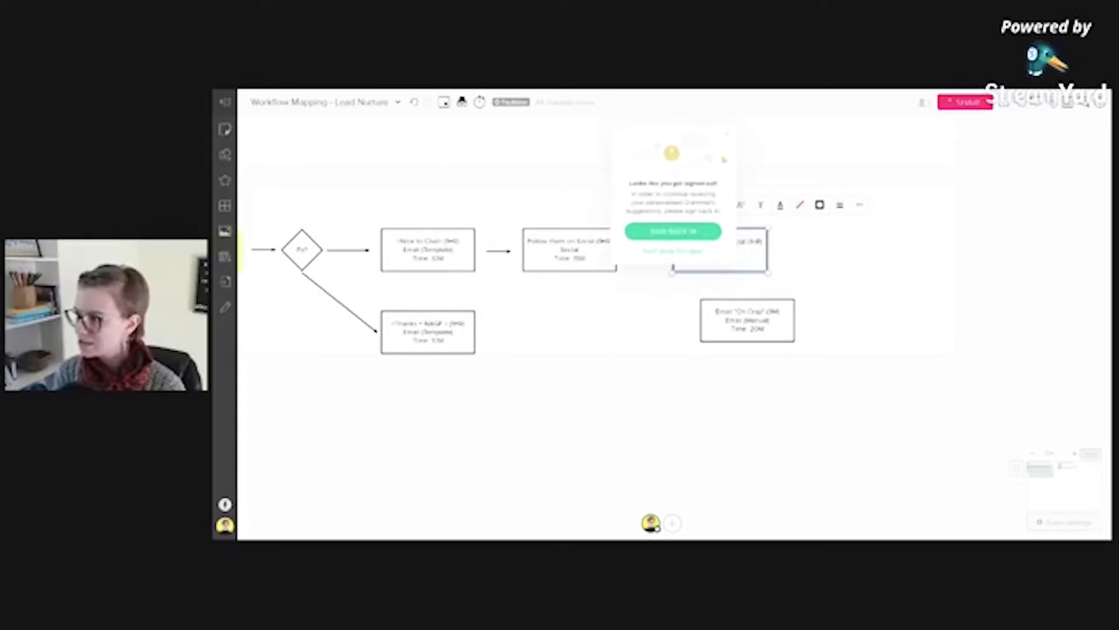
pyautogui.click(727, 135)
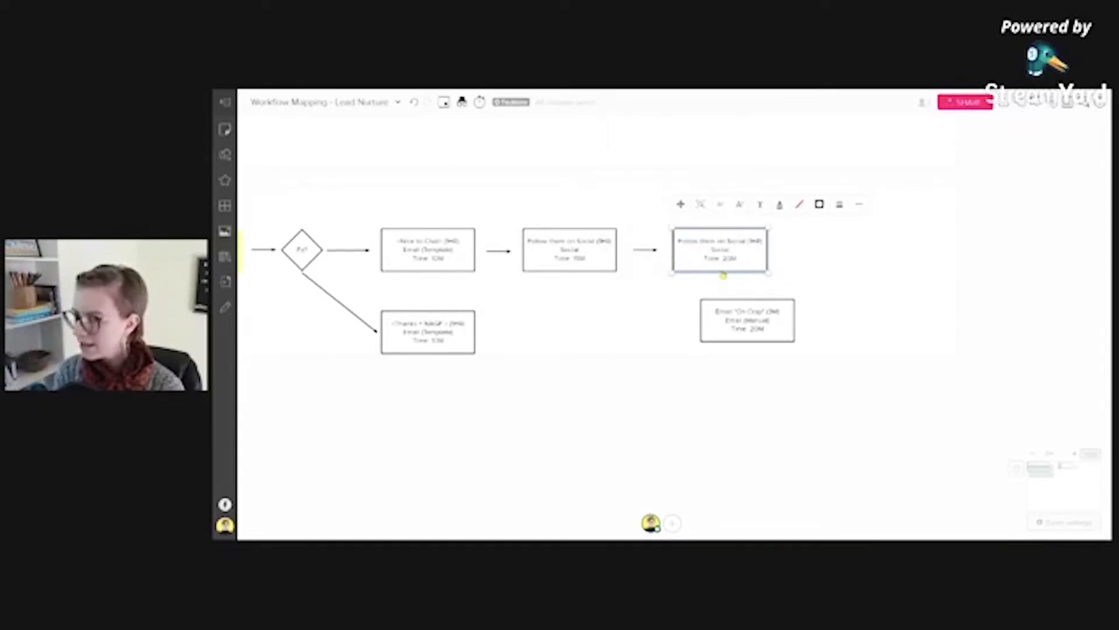
# Replace "Follow them on Social" in the last box of the row with "Targeted Engagement"
pyautogui.doubleClick(722, 250)
pyautogui.click(747, 240)
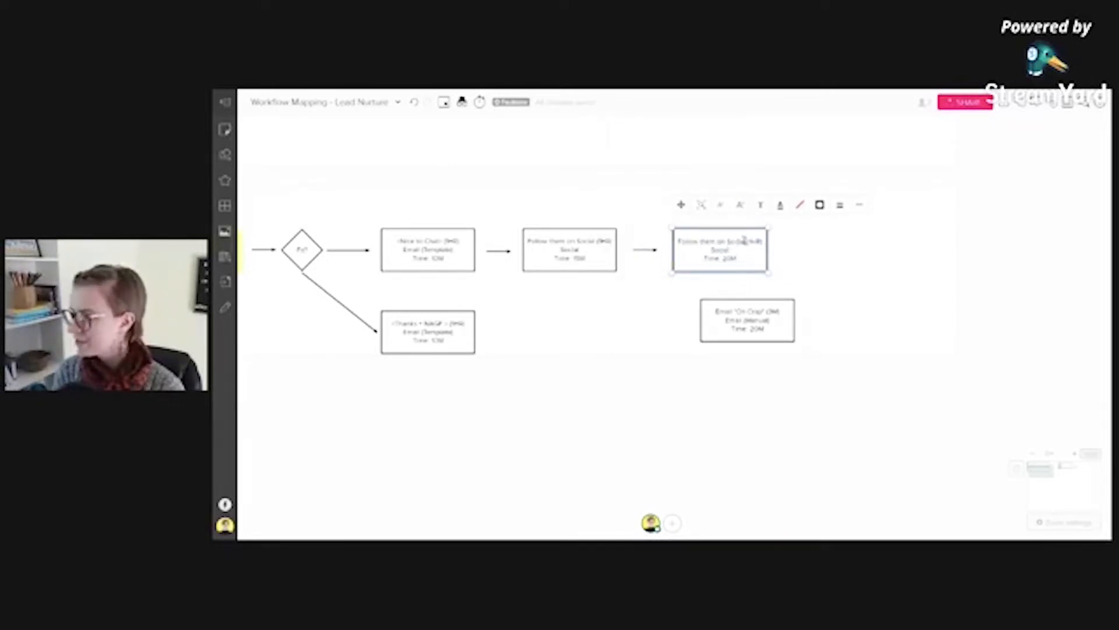
pyautogui.moveTo(747, 240); pyautogui.dragTo(666, 221)
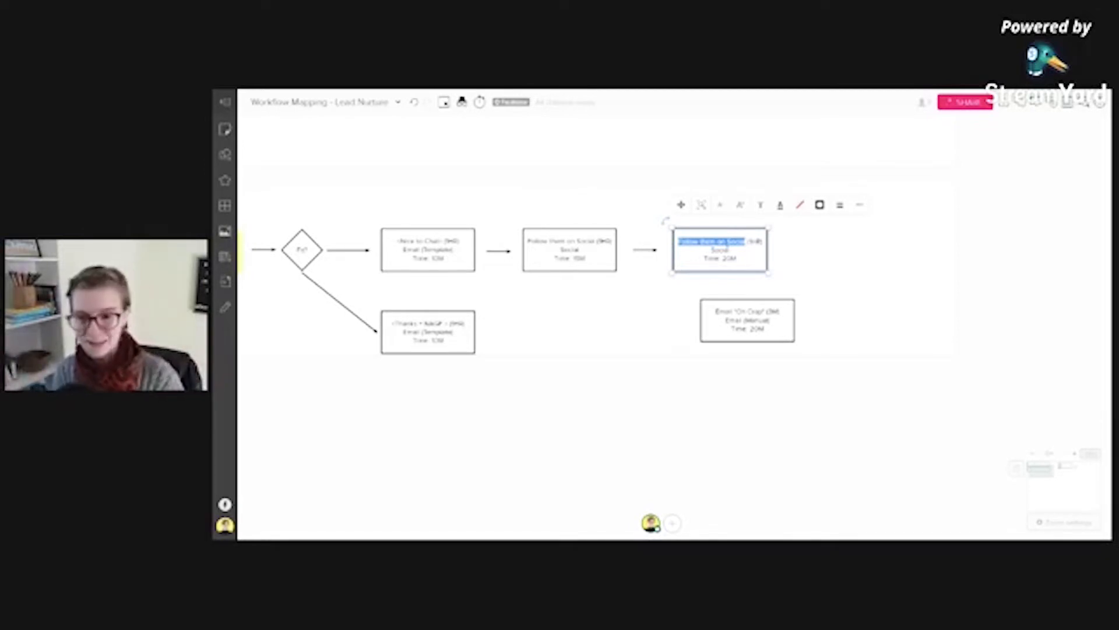
pyautogui.moveTo(747, 427); pyautogui.dragTo(658, 448)
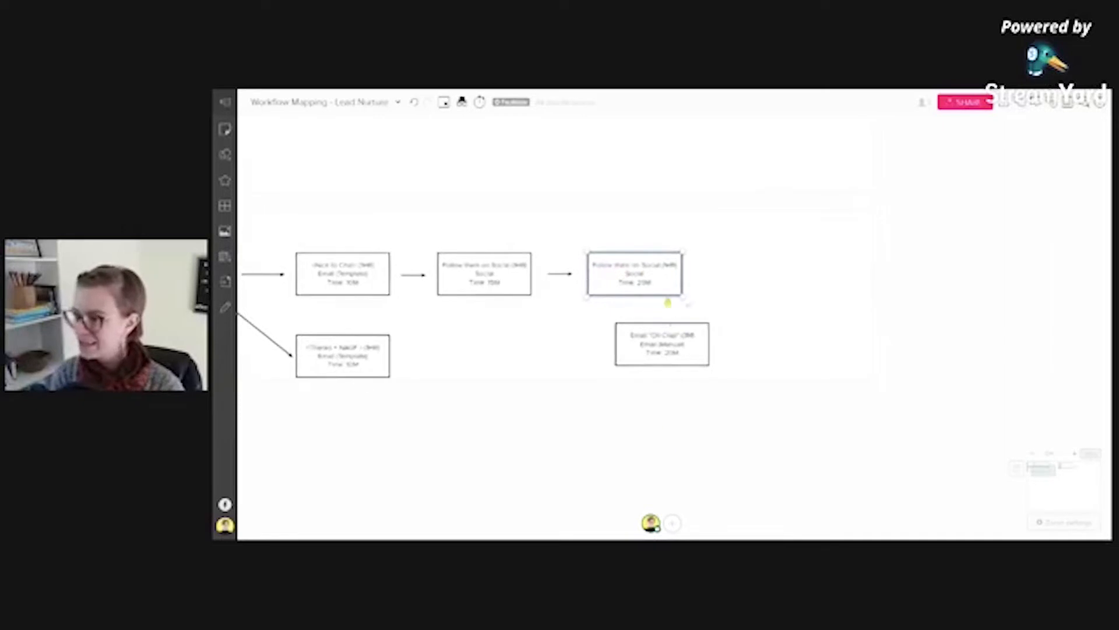
pyautogui.scroll(2, 647, 270)
pyautogui.doubleClick(629, 276)
pyautogui.click(671, 280)
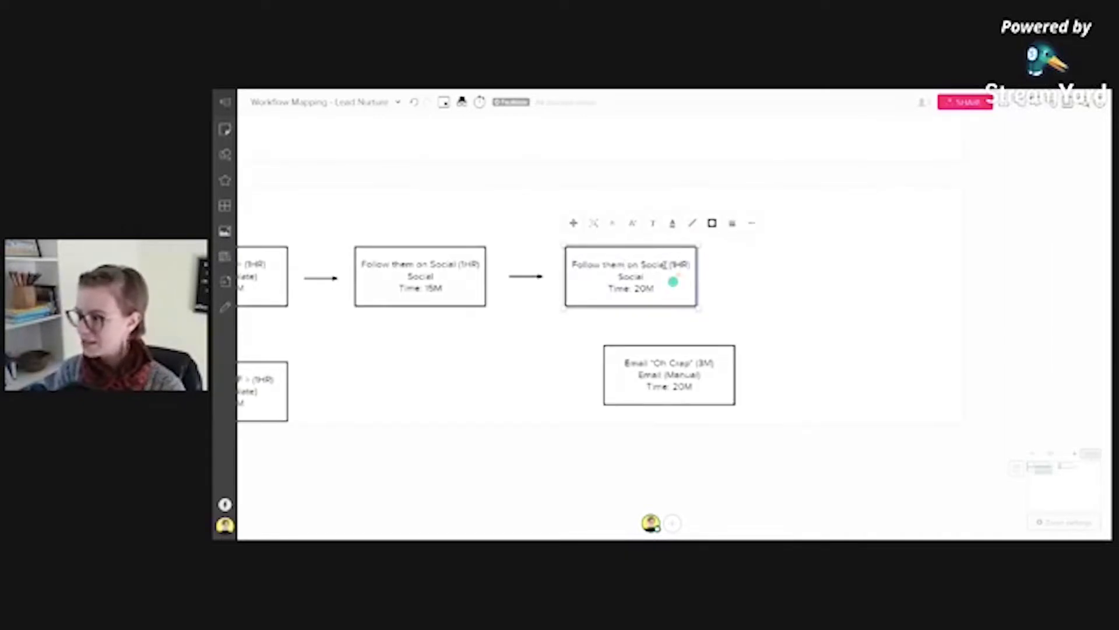
pyautogui.moveTo(667, 265); pyautogui.dragTo(568, 266)
pyautogui.write('Target')
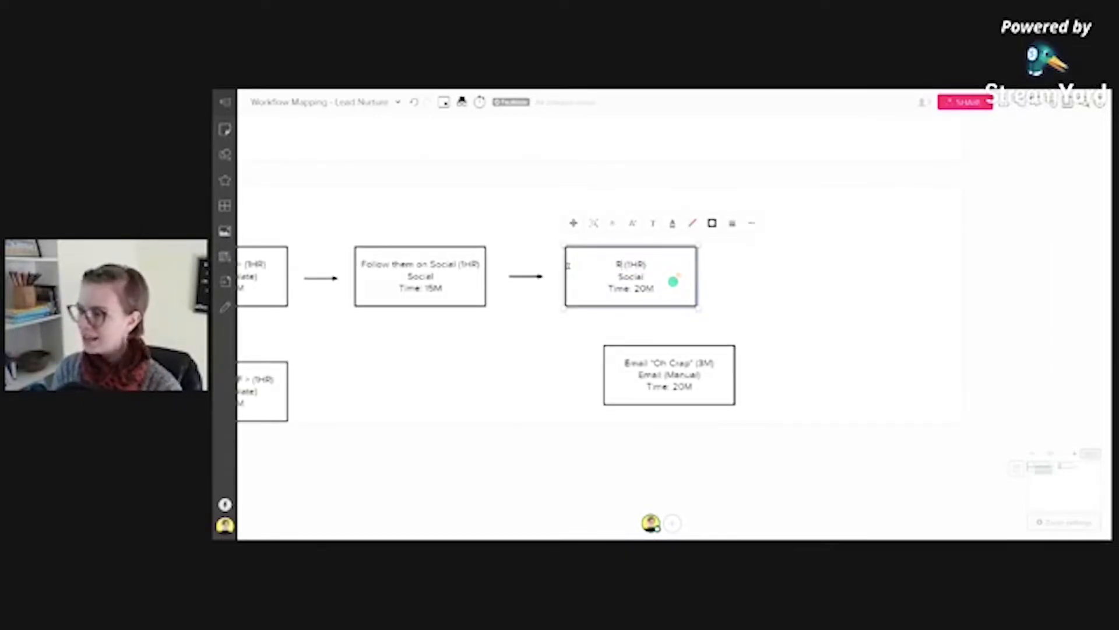
pyautogui.write('ed Engagement')
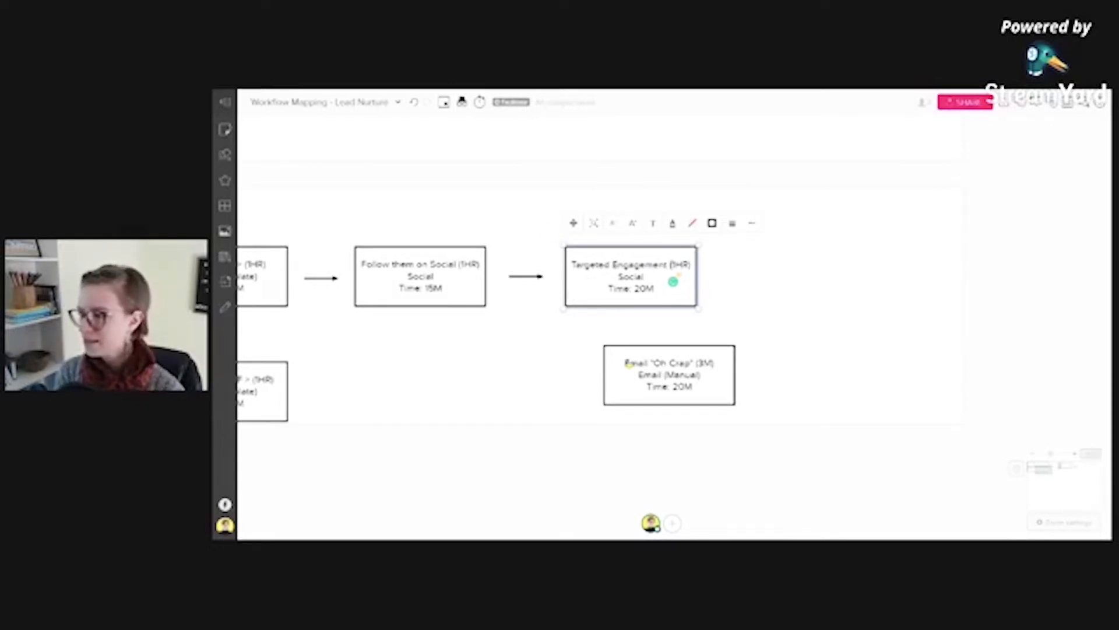
# Delete "1HR" from between the parentheses in the "Targeted Engagement" box
pyautogui.press('Right')
pyautogui.press('Right')
pyautogui.press('Delete')
pyautogui.press('Delete')
pyautogui.press('Delete')
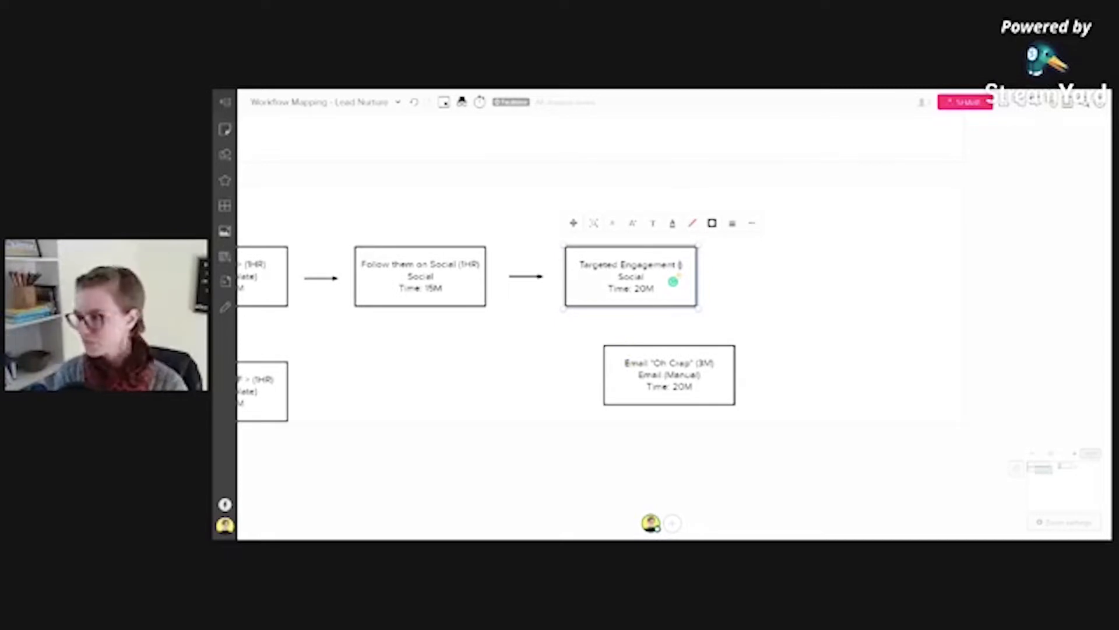
pyautogui.click(504, 476)
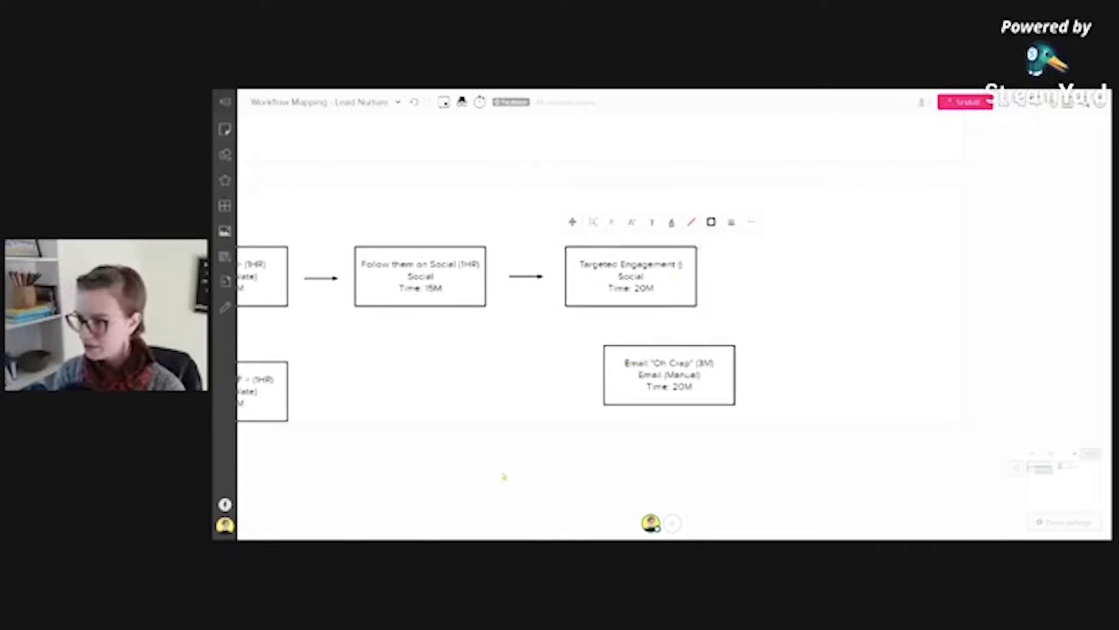
# Duplicate the "Targeted Engagement" box and place the copy just after it in the Future State row
pyautogui.scroll(-3, 505, 476)
pyautogui.moveTo(505, 475); pyautogui.dragTo(578, 443)
pyautogui.moveTo(660, 318)
pyautogui.mouseDown()
pyautogui.moveTo(753, 319)
pyautogui.moveTo(631, 327)
pyautogui.moveTo(645, 326)
pyautogui.mouseUp()
pyautogui.hotkey('ctrl', 'c')
pyautogui.hotkey('ctrl', 'v')
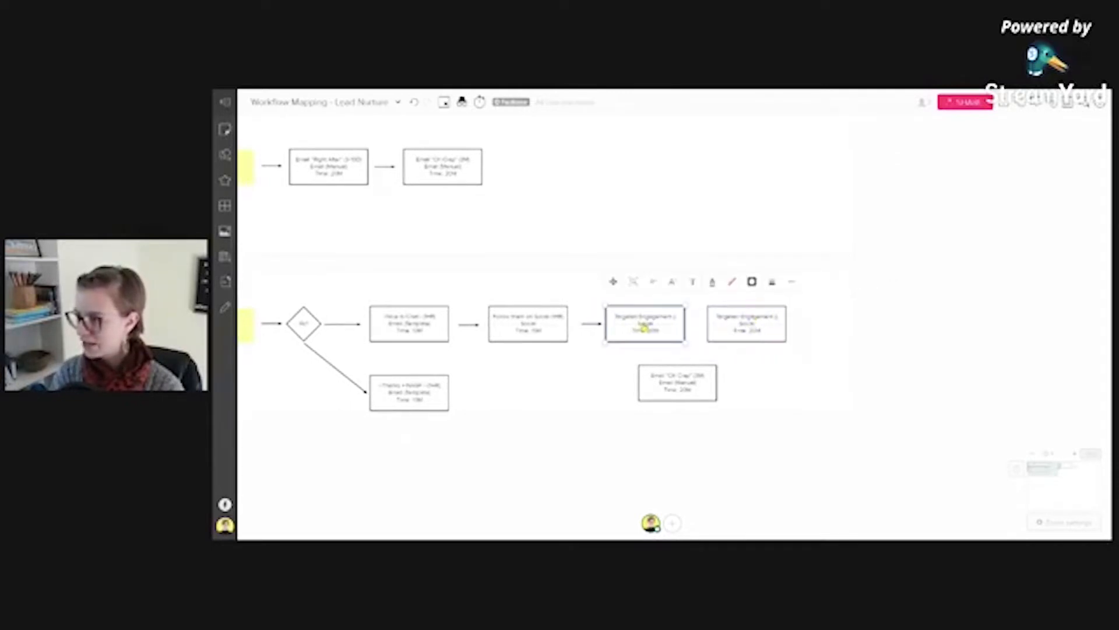
# Replace the first "Targeted Engagement" box's text with "Wait 3 Days" and narrow that box to roughly a square
pyautogui.doubleClick(644, 326)
pyautogui.press('BackSpace')
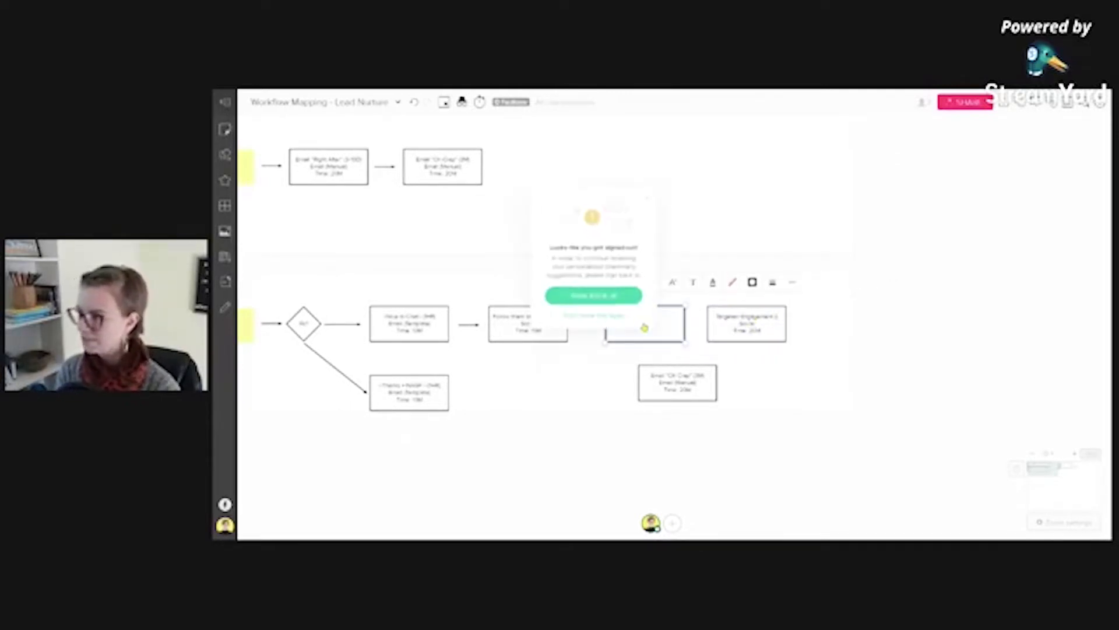
pyautogui.click(603, 316)
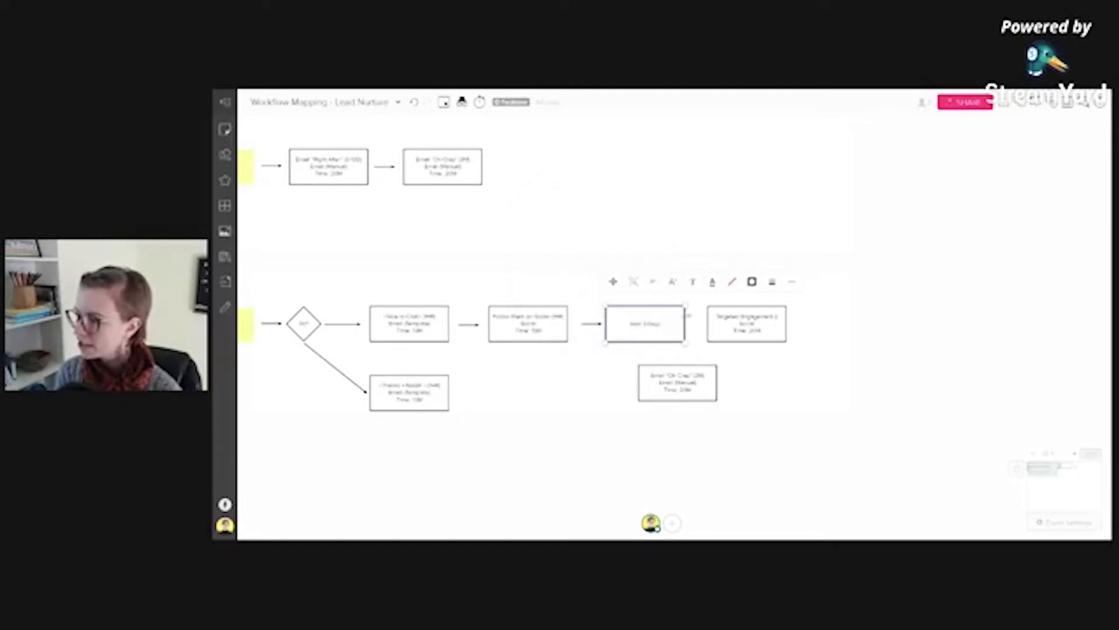
pyautogui.moveTo(686, 311); pyautogui.dragTo(639, 312)
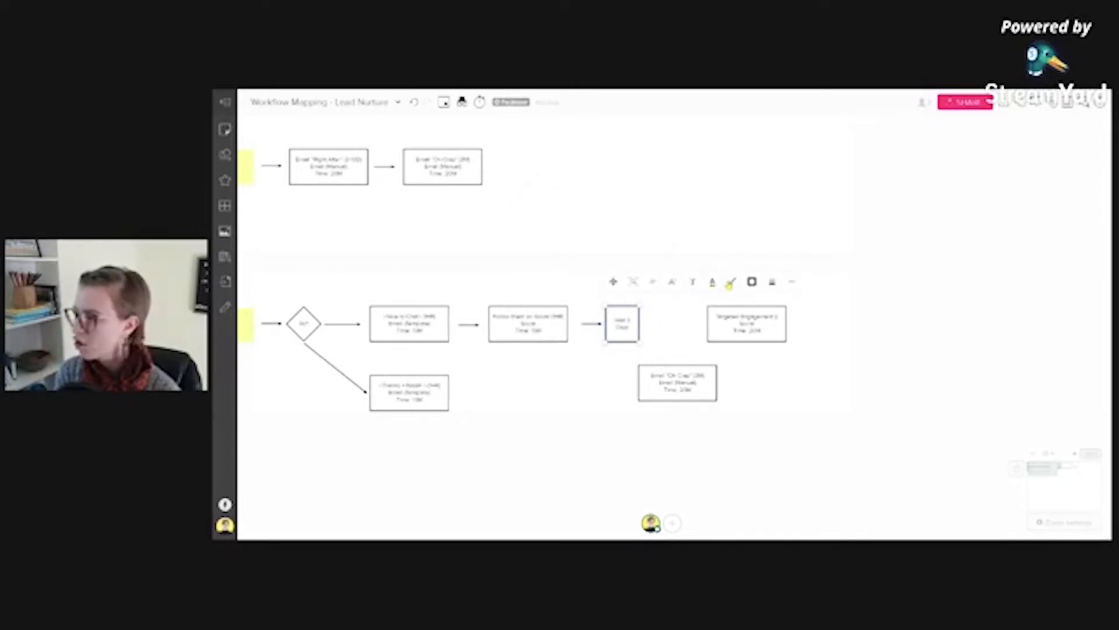
# Fill the "Wait 3 Days" box with light green and remove its border
pyautogui.click(712, 282)
pyautogui.click(702, 343)
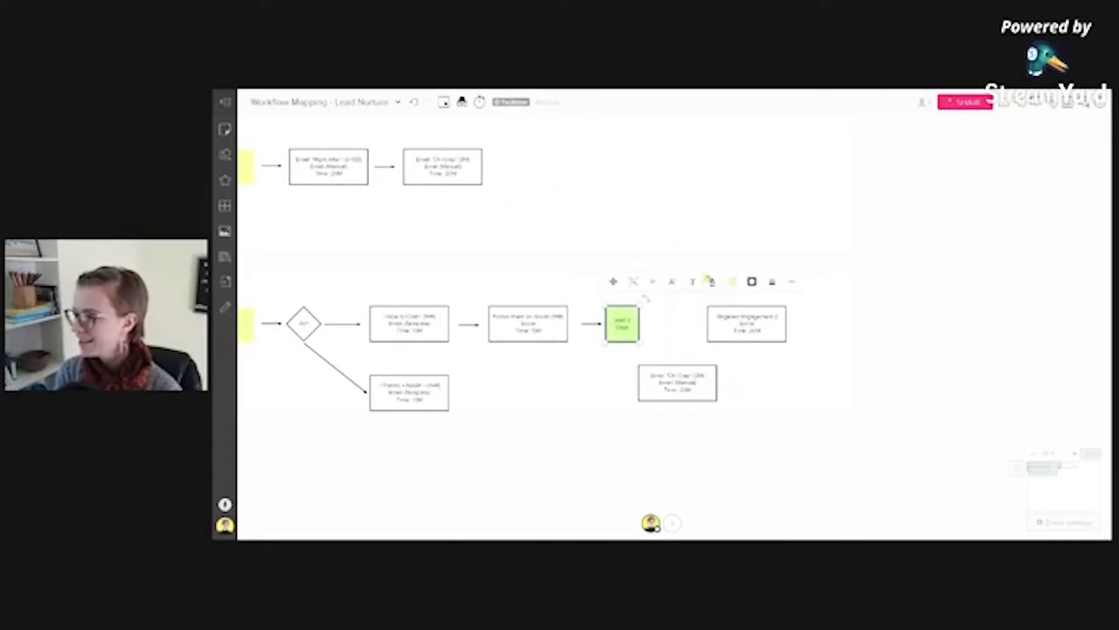
pyautogui.click(733, 282)
pyautogui.click(710, 312)
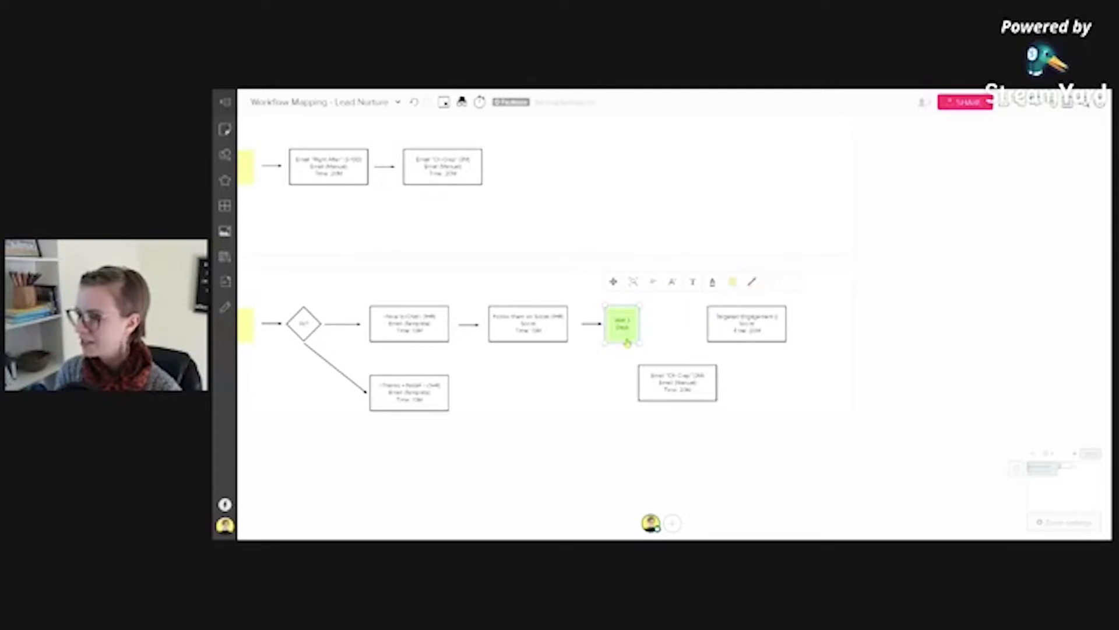
# Duplicate the arrow leading into "Wait 3 Days" after that box and move "Targeted Engagement" up to the new arrow's end
pyautogui.click(591, 325)
pyautogui.moveTo(590, 325); pyautogui.dragTo(666, 326)
pyautogui.moveTo(766, 336); pyautogui.dragTo(743, 336)
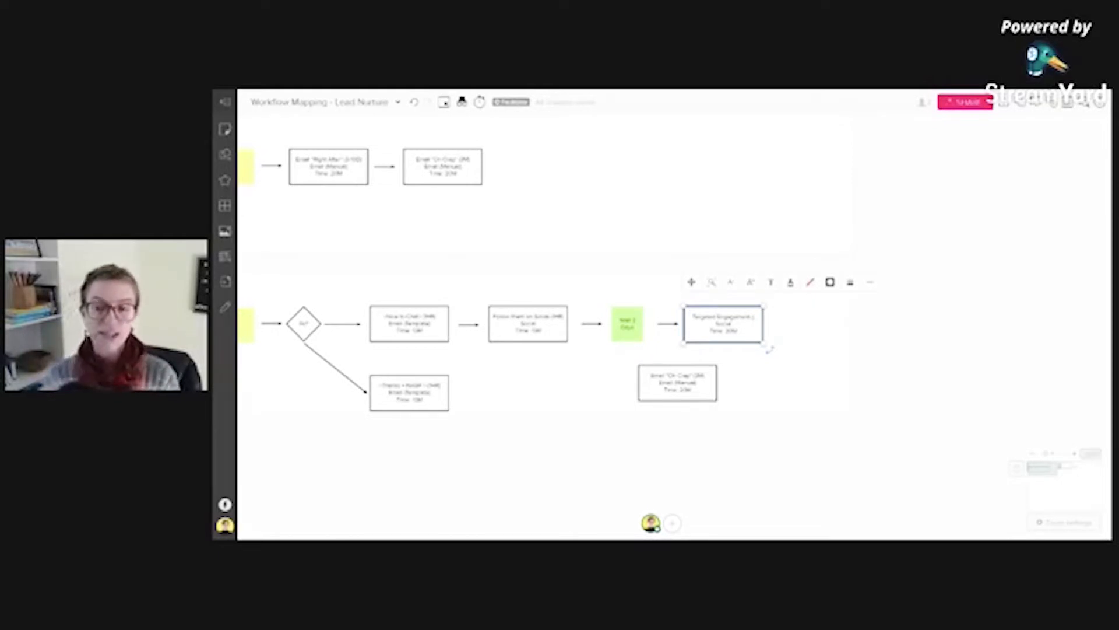
# Remove the empty parentheses after "Targeted Engagement" in the last box of the row
pyautogui.click(697, 386)
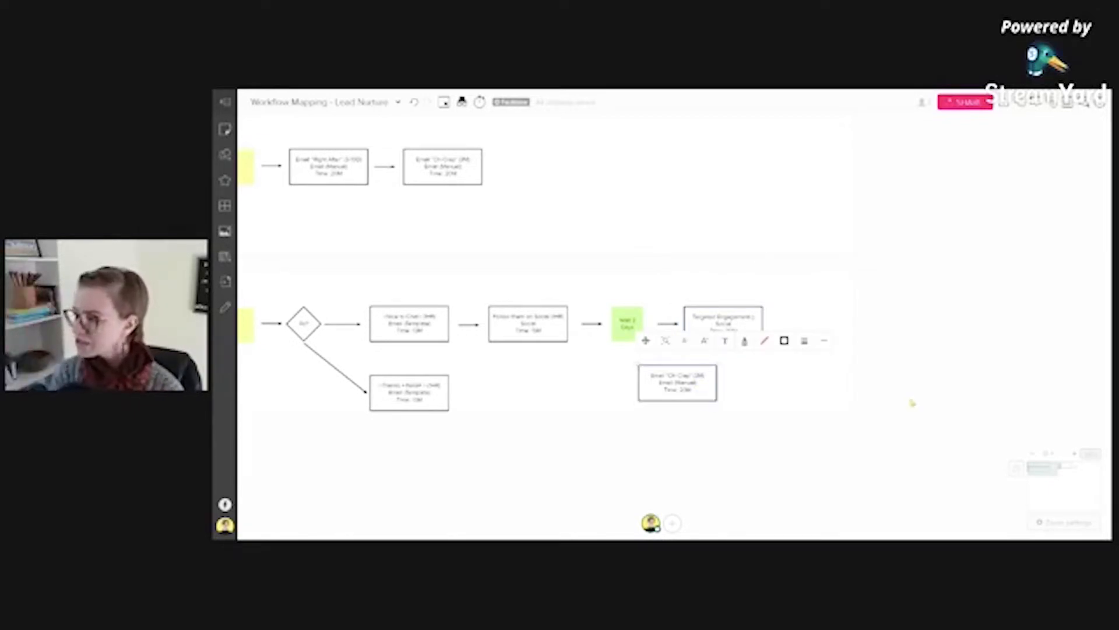
pyautogui.scroll(5, 844, 349)
pyautogui.click(630, 293)
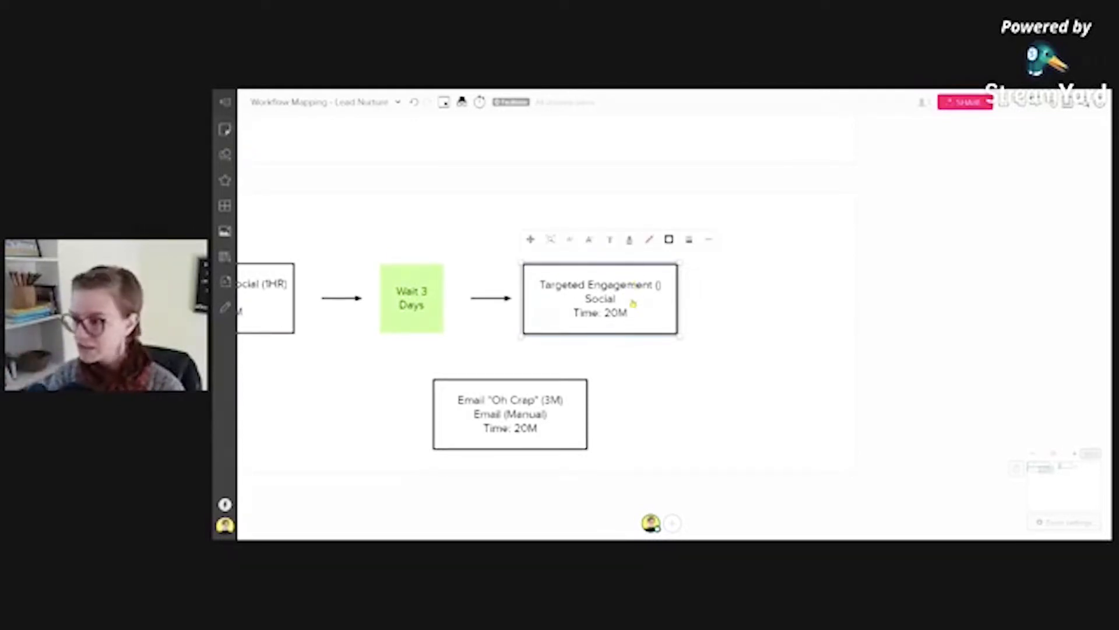
pyautogui.scroll(-3, 635, 300)
pyautogui.doubleClick(647, 295)
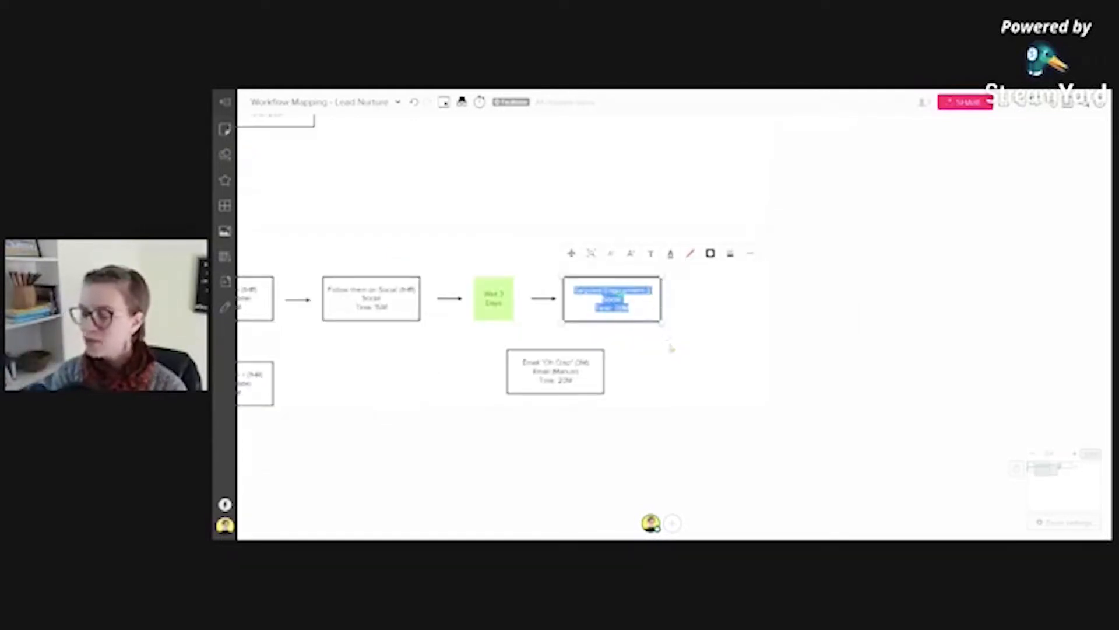
pyautogui.click(647, 301)
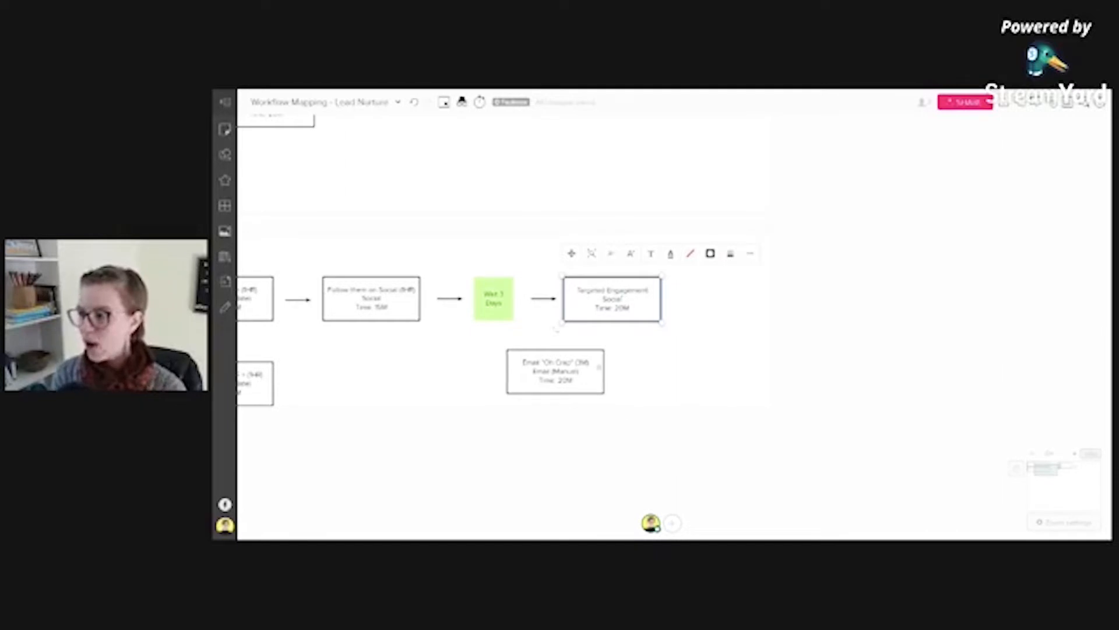
# Widen the Future State area to make room for more workflow steps
pyautogui.click(654, 463)
pyautogui.scroll(-3, 654, 459)
pyautogui.moveTo(654, 454); pyautogui.dragTo(691, 398)
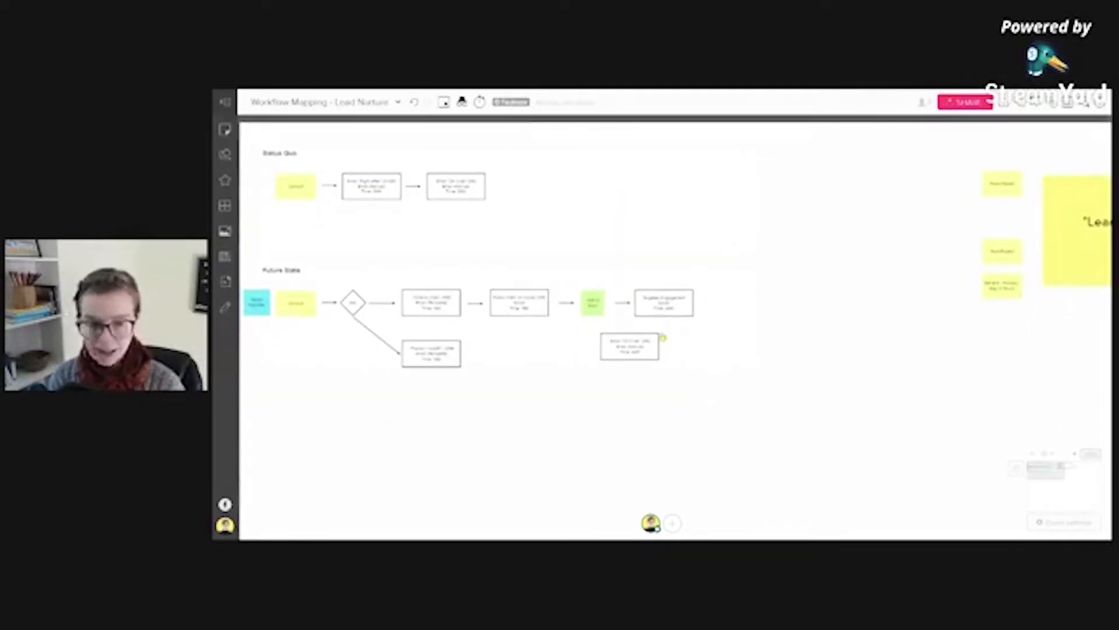
pyautogui.rightClick(761, 328)
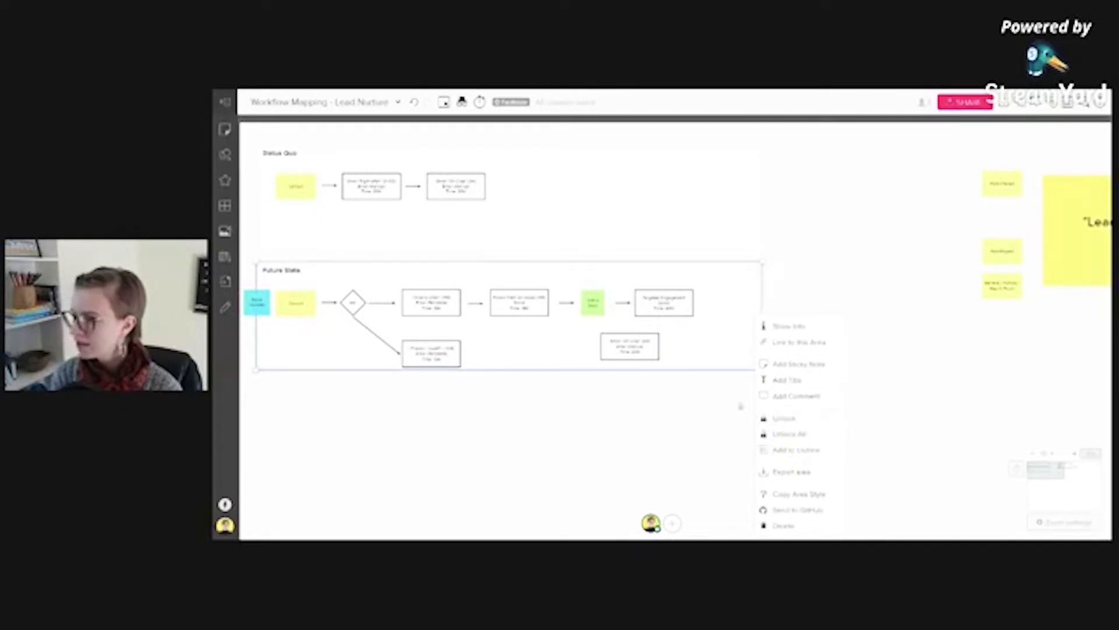
pyautogui.click(762, 316)
pyautogui.moveTo(762, 315); pyautogui.dragTo(943, 312)
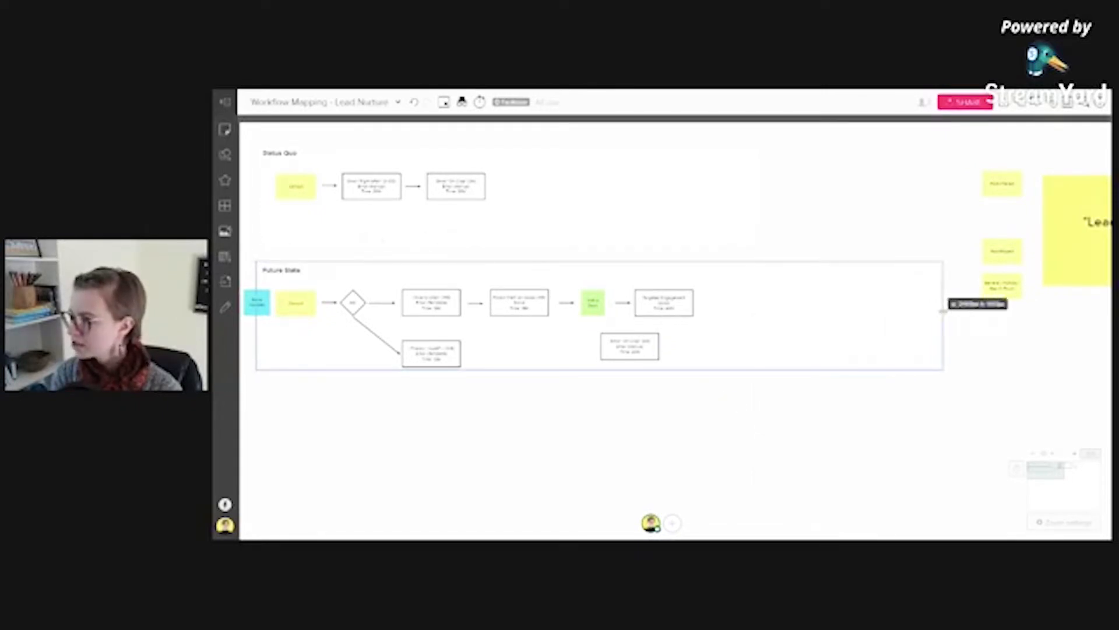
# Narrow the "Targeted Engagement" box so its title wraps onto two lines
pyautogui.scroll(3, 769, 352)
pyautogui.click(645, 285)
pyautogui.moveTo(664, 283); pyautogui.dragTo(630, 283)
pyautogui.hotkey('ctrl', 'c')
pyautogui.hotkey('ctrl', 'v')
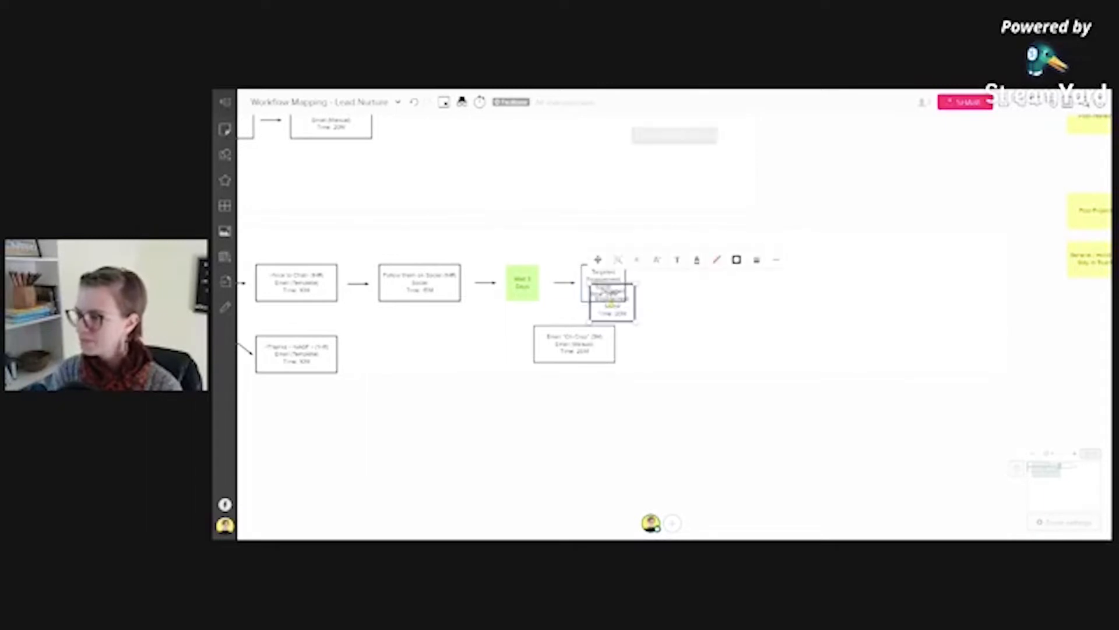
pyautogui.press('Delete')
# Duplicate the "Targeted Engagement" box together with its incoming arrow twice, spacing both copies further along the Future State row
pyautogui.click(571, 283)
pyautogui.keyDown('shift'); pyautogui.click(599, 291); pyautogui.keyUp('shift')
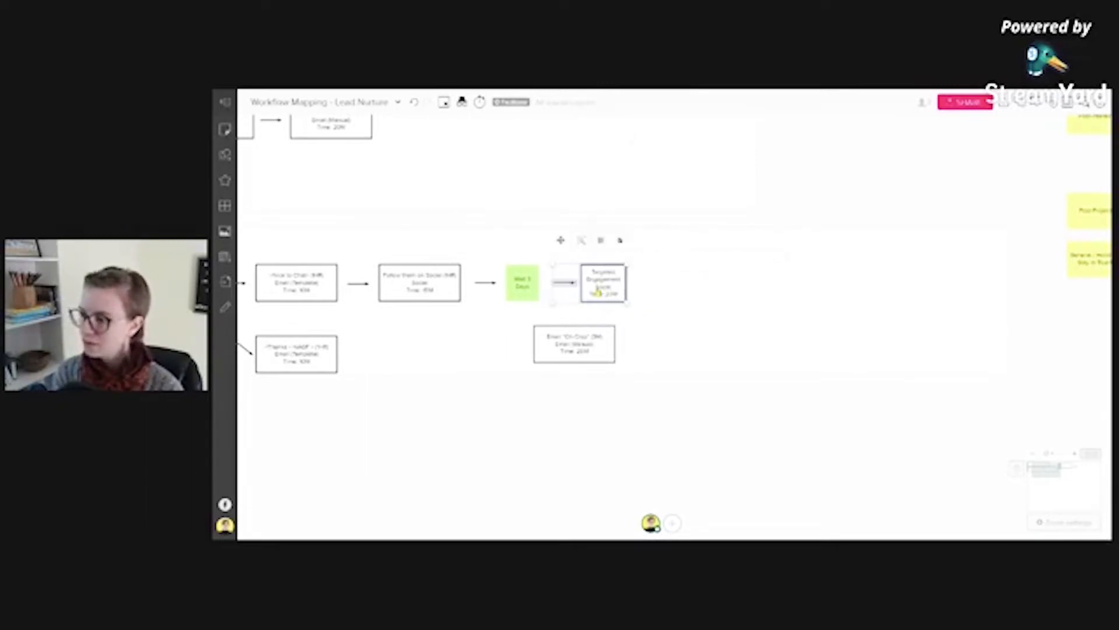
pyautogui.hotkey('ctrl', 'c')
pyautogui.hotkey('ctrl', 'v')
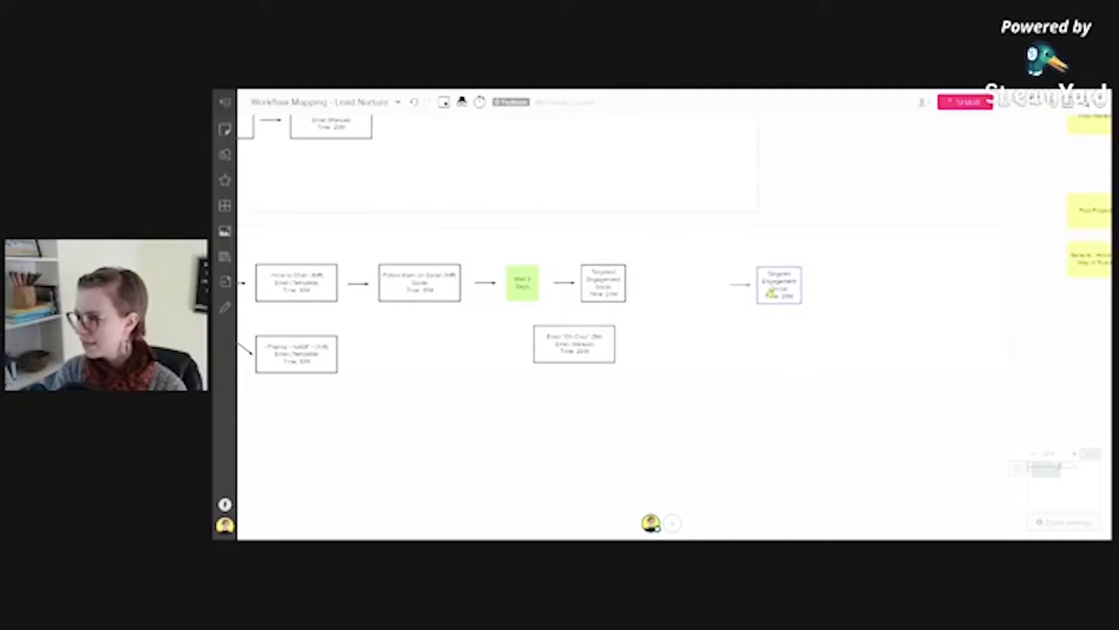
pyautogui.hotkey('ctrl', 'v')
pyautogui.moveTo(770, 293); pyautogui.dragTo(955, 294)
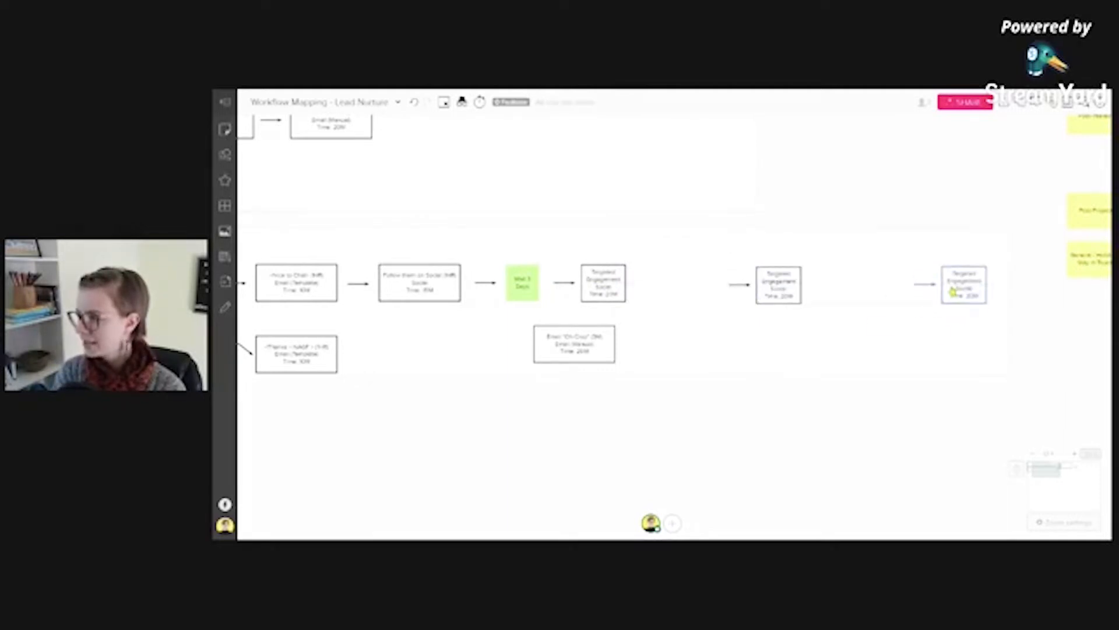
# Duplicate the green "Wait 3 Days" box twice and place one copy before each copied arrow and "Targeted Engagement" box
pyautogui.click(778, 415)
pyautogui.click(524, 287)
pyautogui.hotkey('ctrl', 'c')
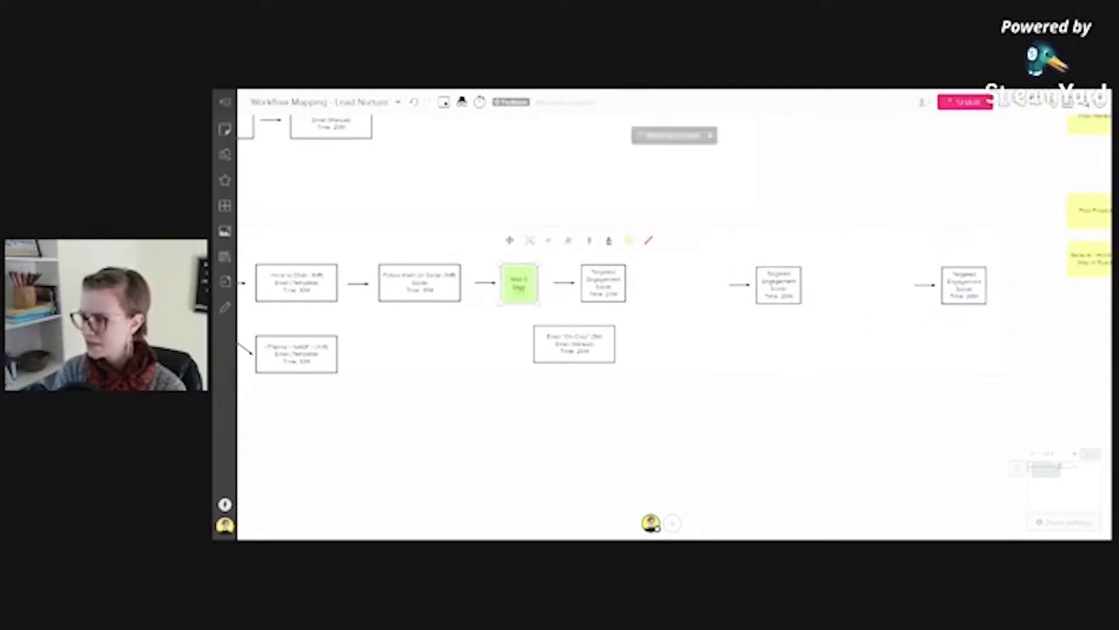
pyautogui.hotkey('ctrl', 'v')
pyautogui.moveTo(665, 308); pyautogui.dragTo(711, 288)
pyautogui.hotkey('ctrl', 'v')
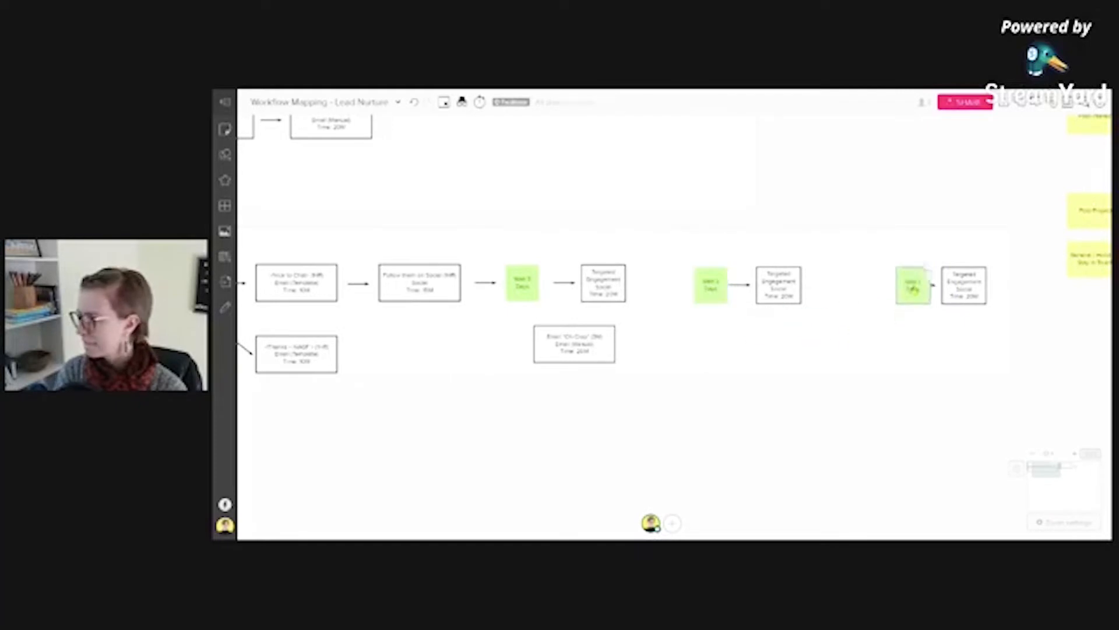
pyautogui.moveTo(916, 289); pyautogui.dragTo(897, 290)
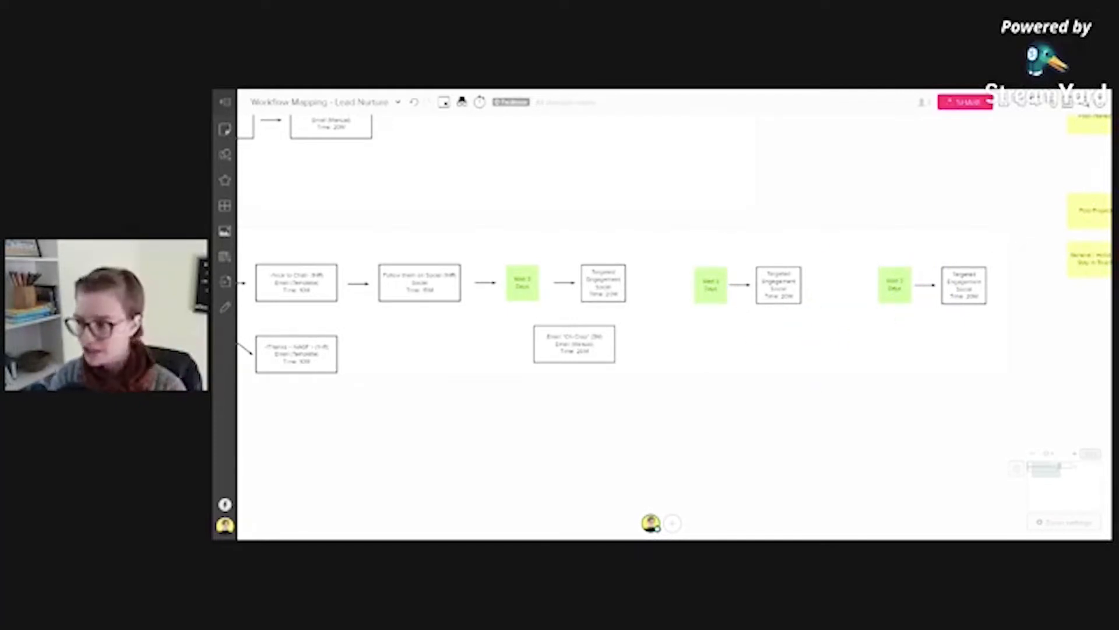
# Move both copied wait-and-engagement groups further along the row and extend the Future State area to hold them
pyautogui.click(438, 290)
pyautogui.moveTo(693, 253); pyautogui.dragTo(1058, 308)
pyautogui.click(1012, 337)
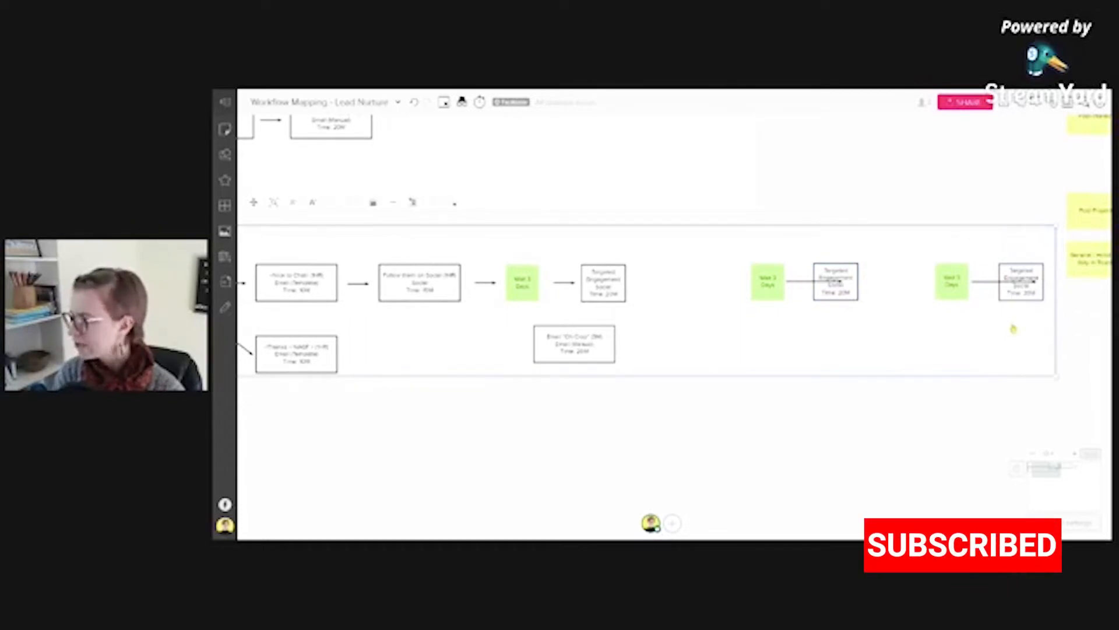
# Delete the two stretched arrows that overlap the copied "Targeted Engagement" boxes
pyautogui.click(996, 284)
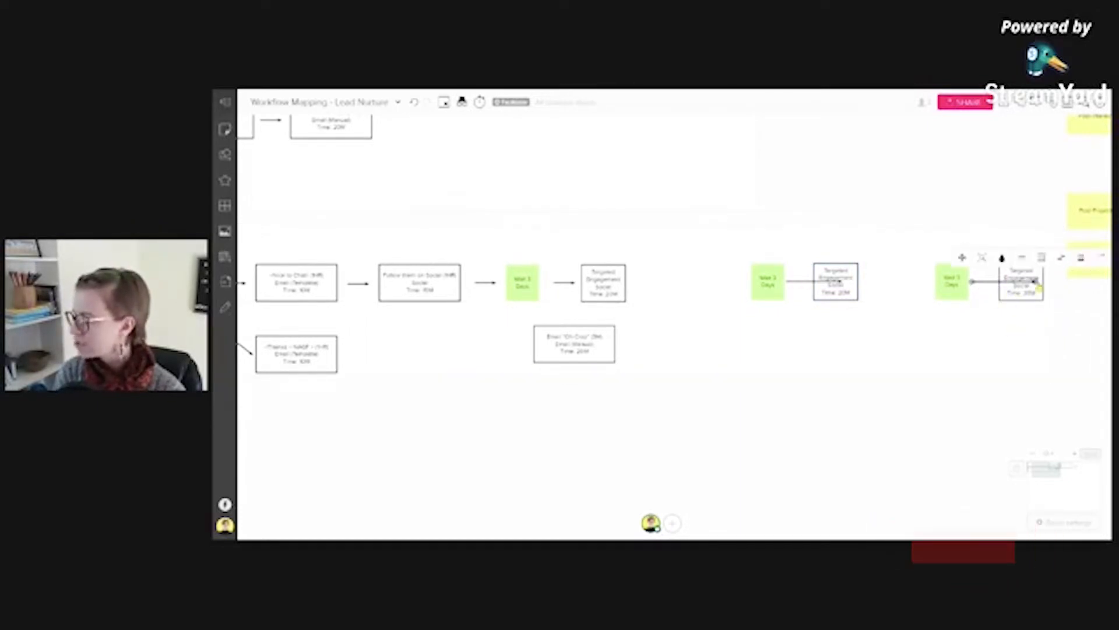
pyautogui.moveTo(1038, 284); pyautogui.dragTo(979, 332)
pyautogui.press('Delete')
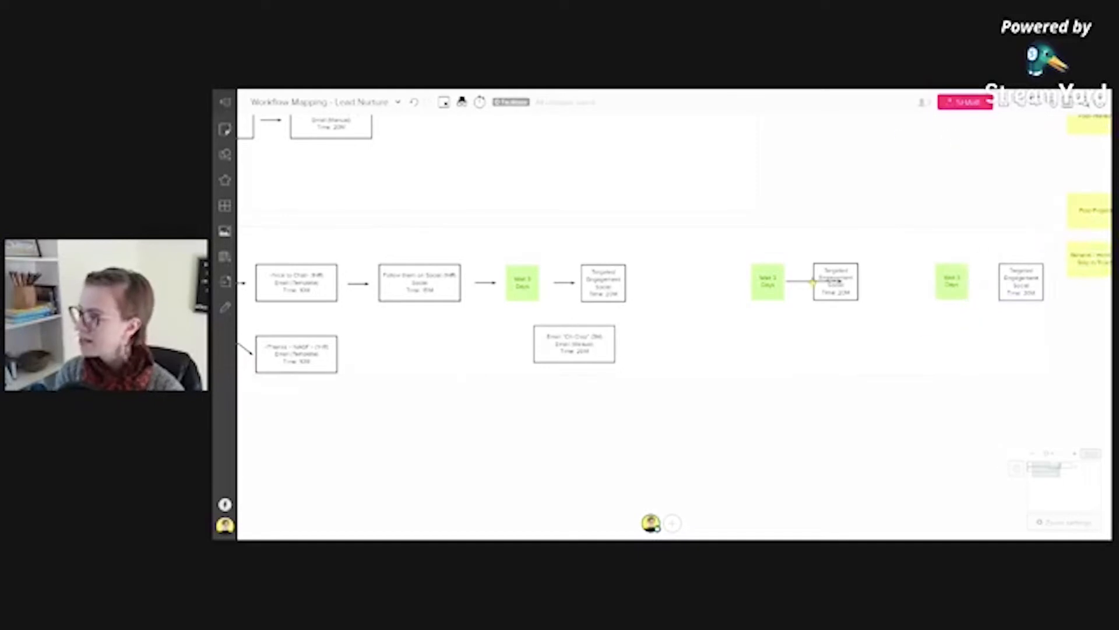
pyautogui.click(814, 285)
pyautogui.press('Delete')
pyautogui.hotkey('ctrl', 'z')
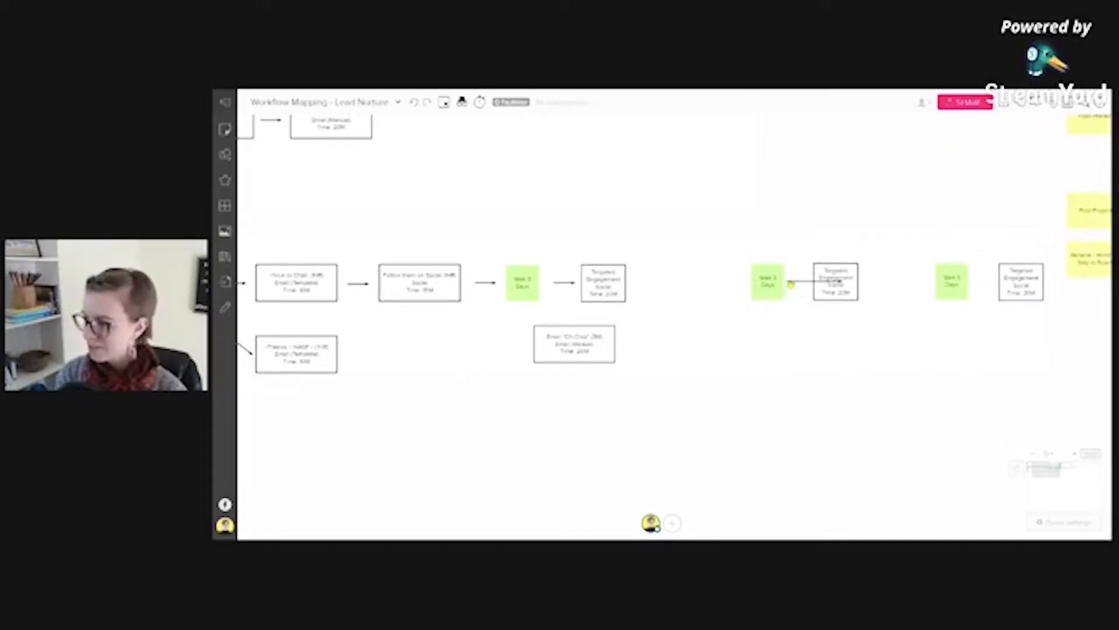
pyautogui.click(794, 283)
pyautogui.press('Delete')
# Add copies of the short arrow inside both copied wait-and-engagement pairs, after the first "Targeted Engagement" box and before the second "Wait 3 Days" box
pyautogui.click(486, 283)
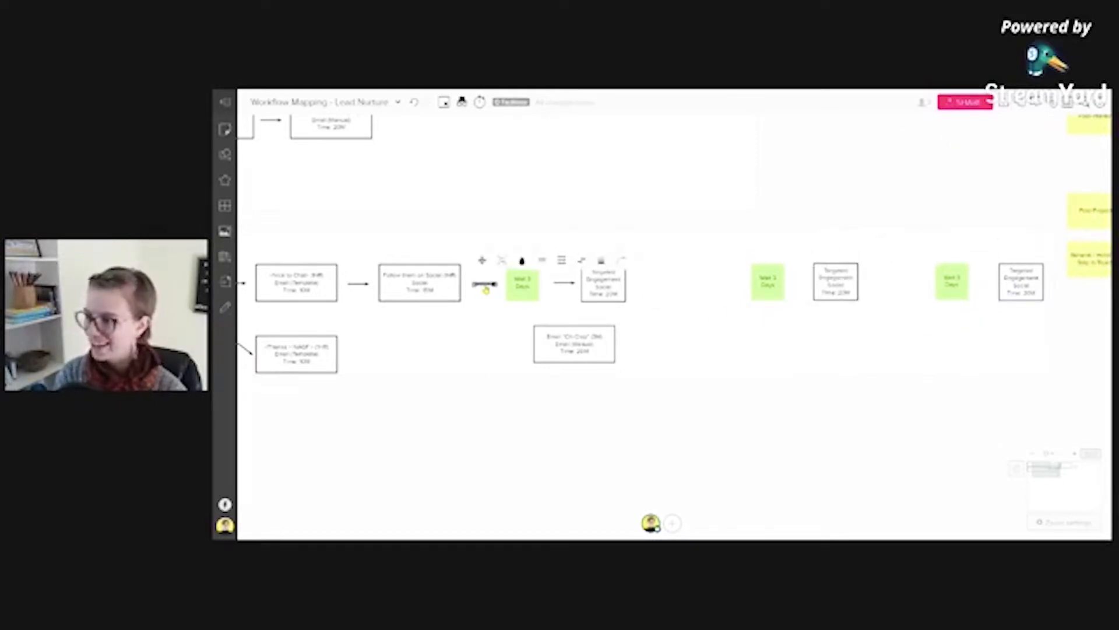
pyautogui.moveTo(486, 288); pyautogui.dragTo(978, 285)
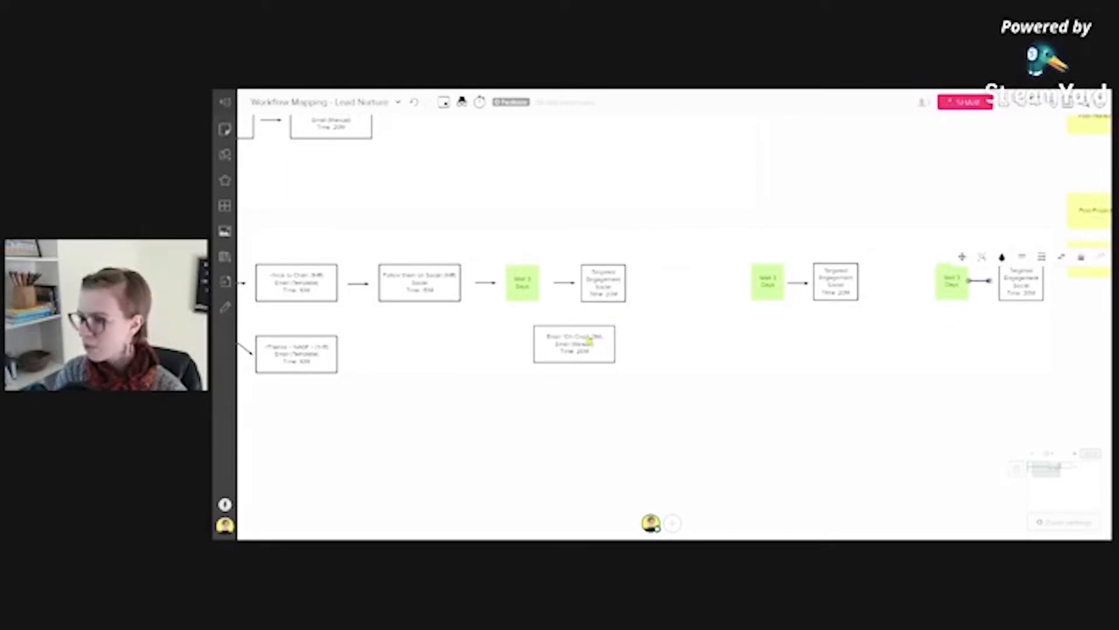
pyautogui.click(589, 340)
pyautogui.click(480, 283)
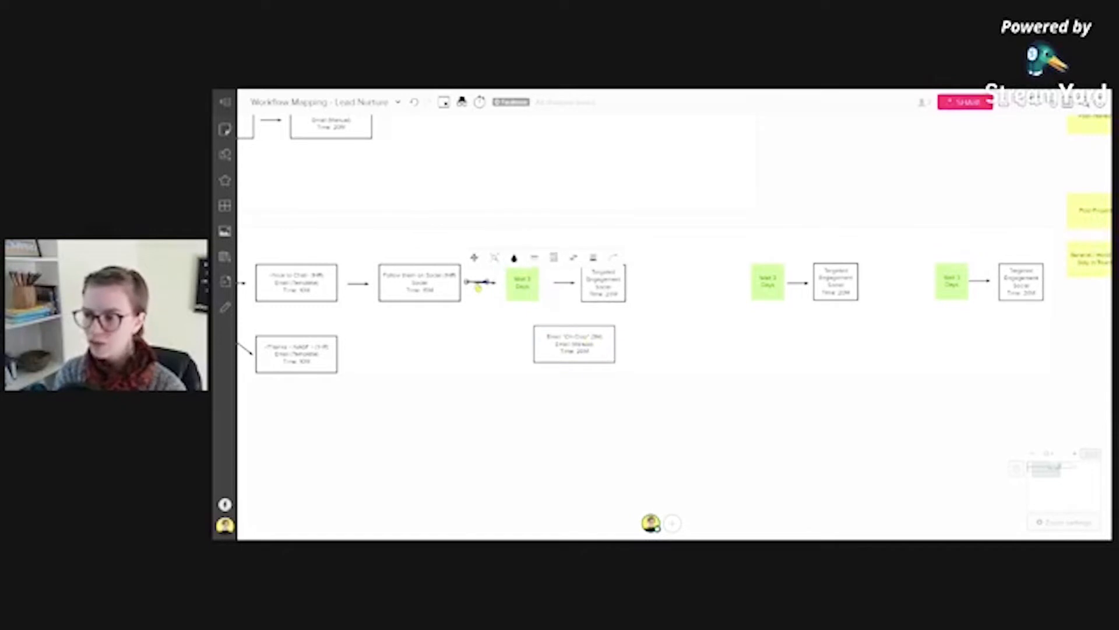
pyautogui.moveTo(479, 284); pyautogui.dragTo(720, 308)
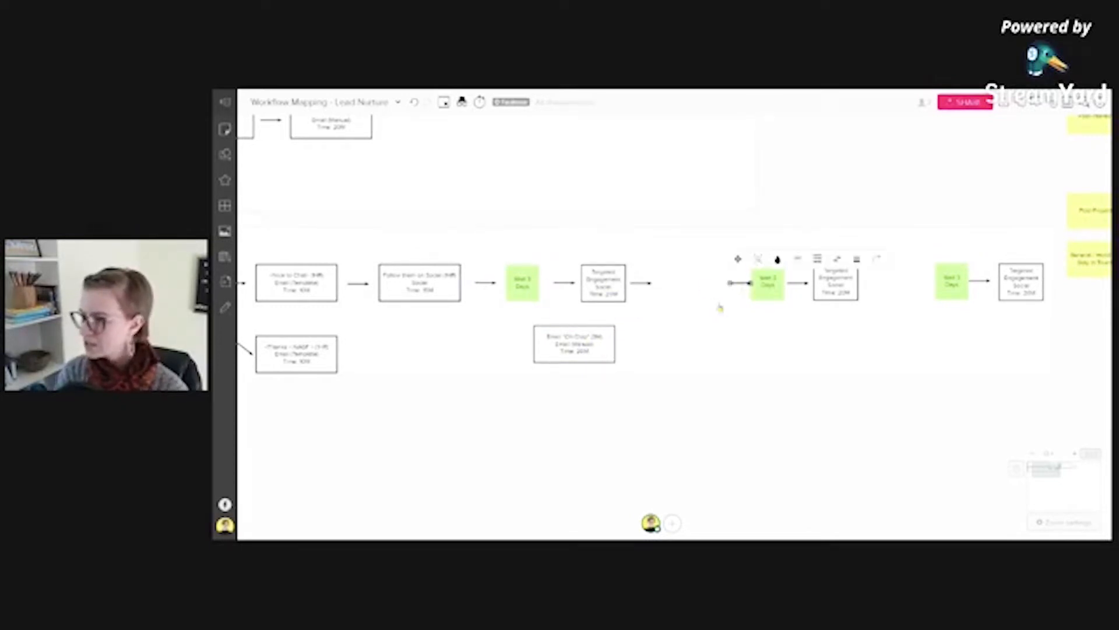
# Move the Email "Oh Crap" box between the first "Targeted Engagement" and second "Wait 3 Days" boxes, narrowing it to fit between the arrows
pyautogui.moveTo(558, 345); pyautogui.dragTo(722, 289)
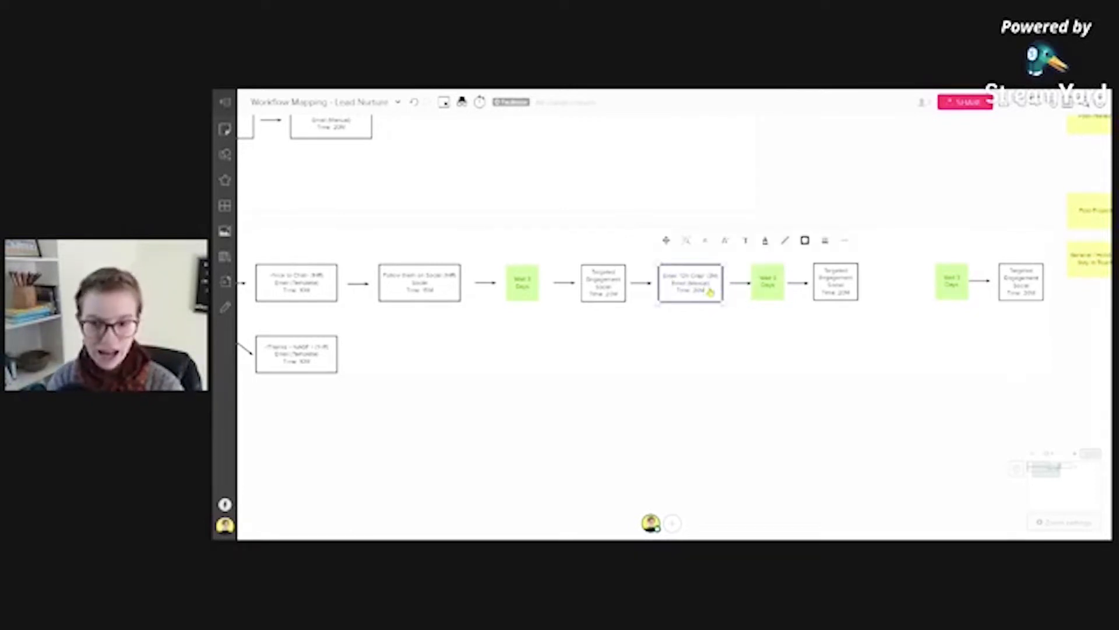
pyautogui.scroll(5, 723, 248)
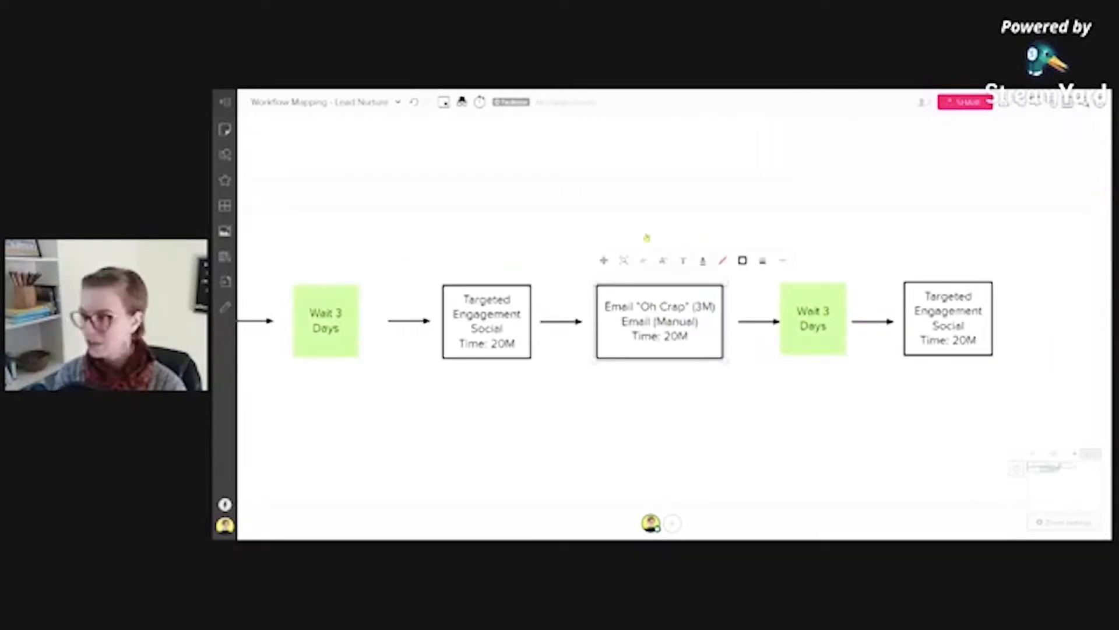
pyautogui.scroll(-2, 615, 175)
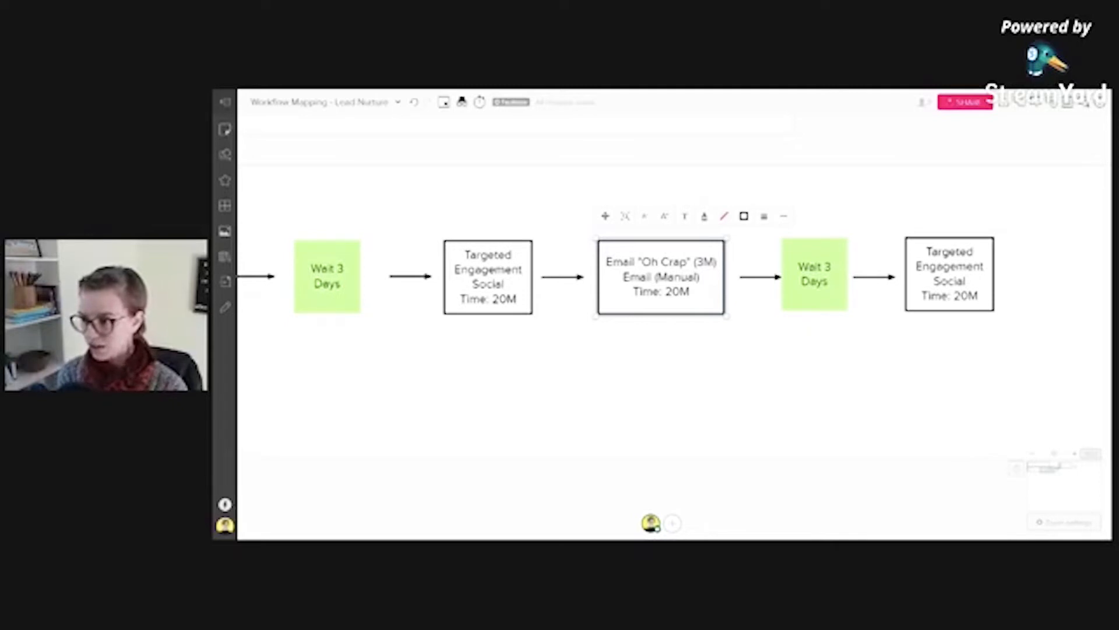
pyautogui.scroll(-3, 587, 373)
pyautogui.scroll(-3, 519, 439)
pyautogui.moveTo(519, 441); pyautogui.dragTo(595, 410)
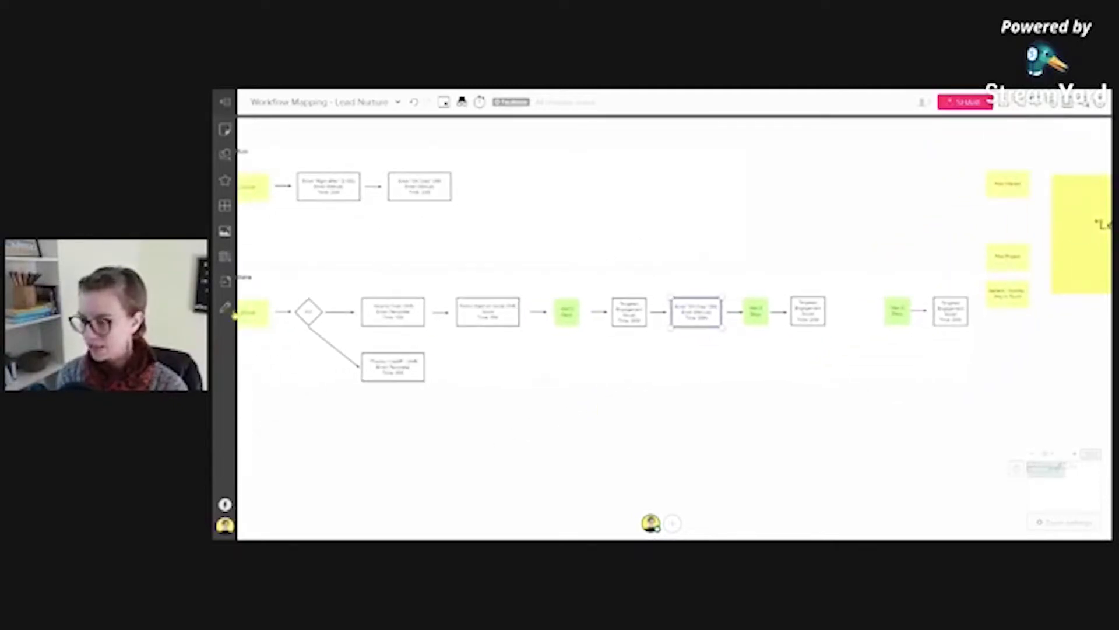
# Retitle the email box after the first "Targeted Engagement" box to "< ?? Email >" and change its type to Email (Template)
pyautogui.scroll(3, 636, 323)
pyautogui.doubleClick(736, 324)
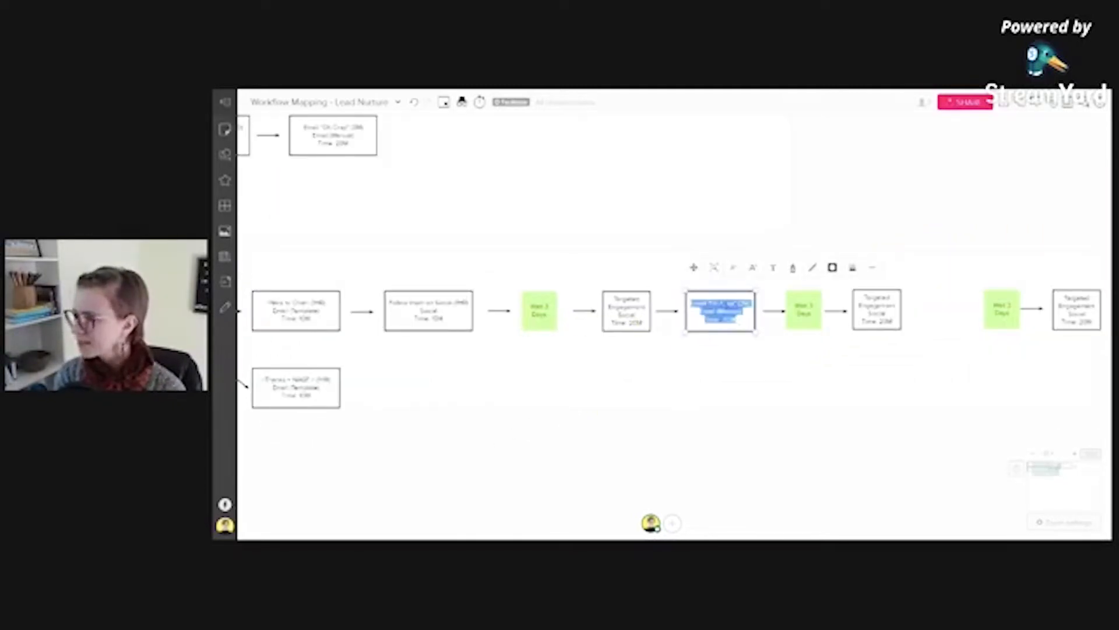
pyautogui.click(725, 304)
pyautogui.moveTo(736, 304); pyautogui.dragTo(712, 303)
pyautogui.press('BackSpace')
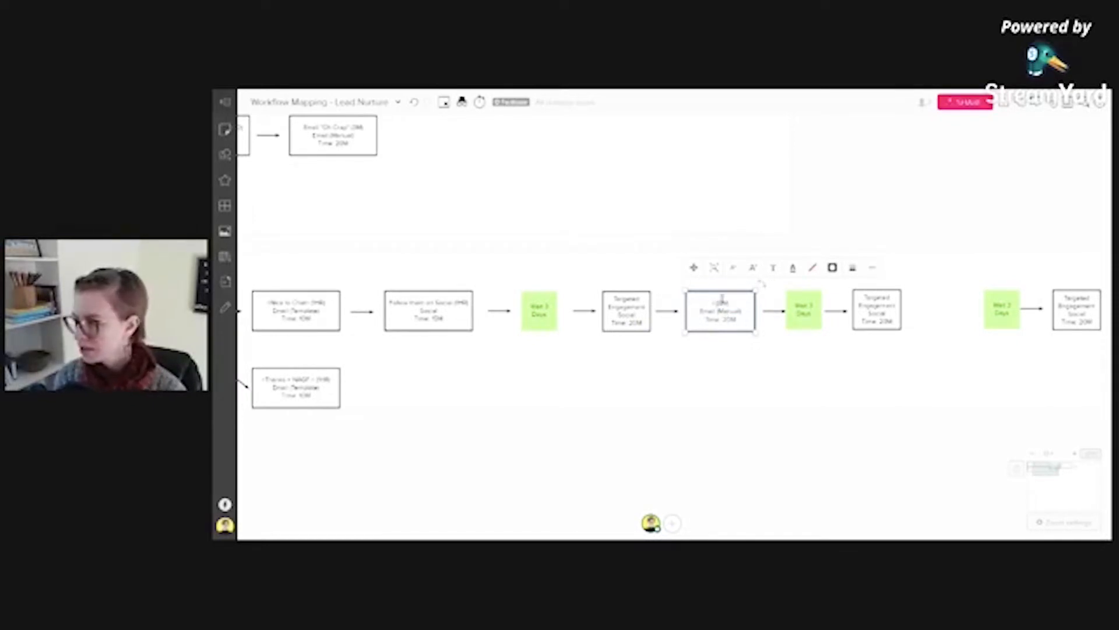
pyautogui.moveTo(715, 303); pyautogui.dragTo(731, 303)
pyautogui.press('BackSpace')
pyautogui.press('Delete')
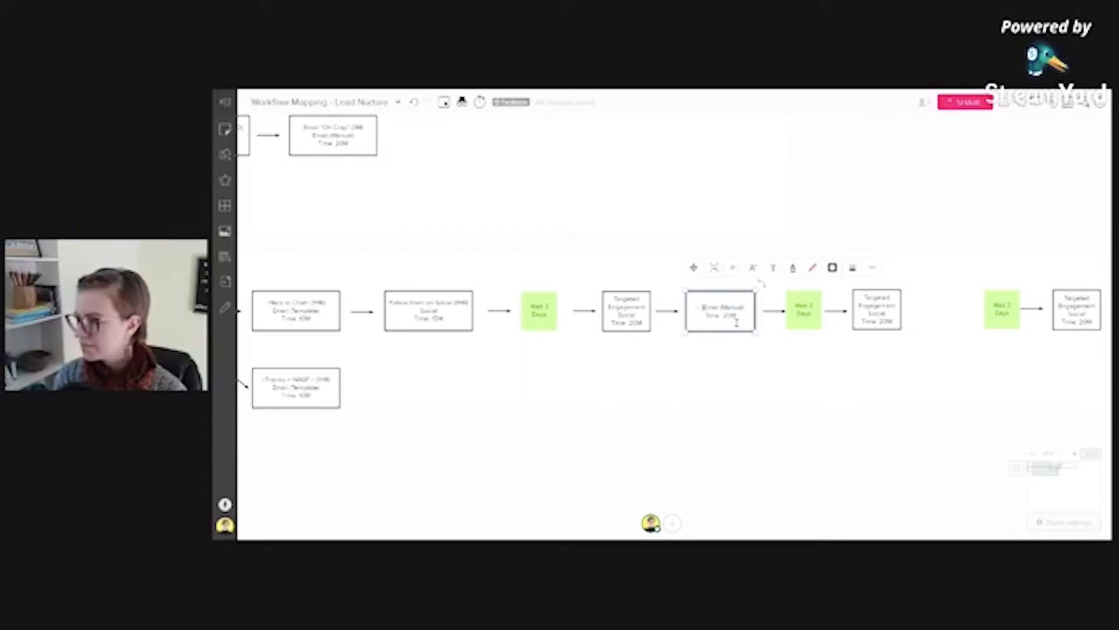
pyautogui.write('<>')
pyautogui.press('Return')
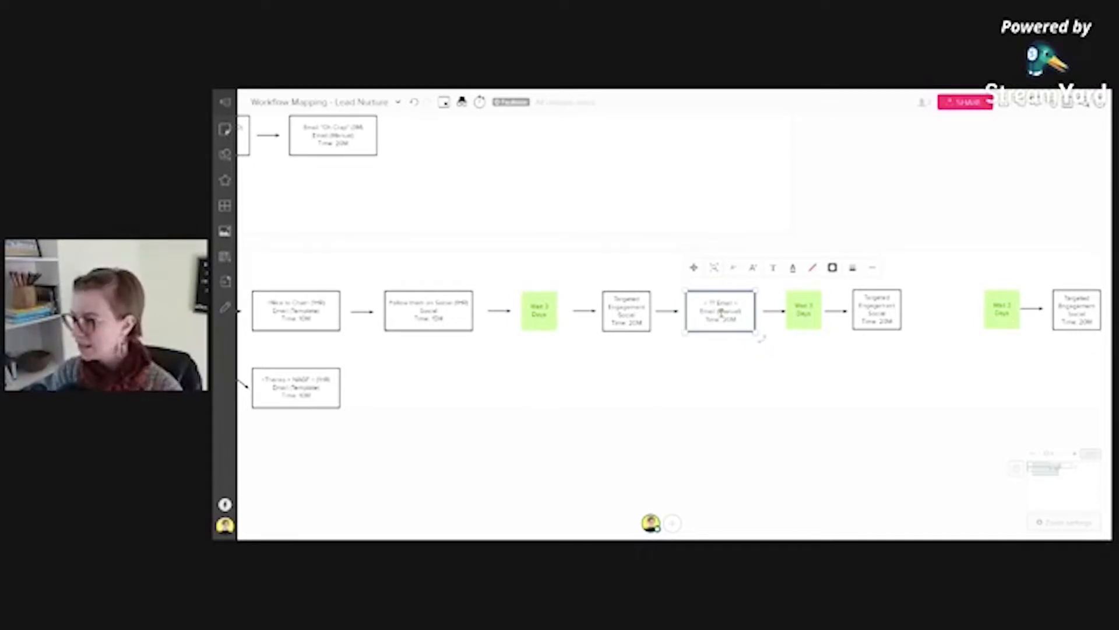
pyautogui.moveTo(723, 311); pyautogui.dragTo(739, 312)
pyautogui.write('Template')
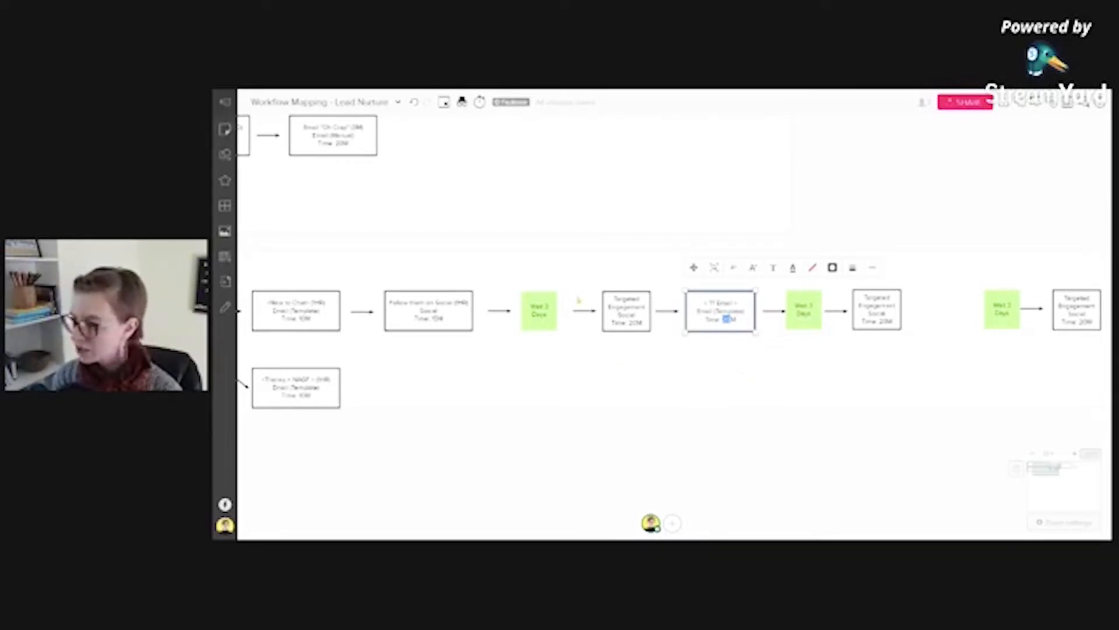
# Move the first "Targeted Engagement" box and its incoming arrow slightly closer to the first "Wait 3 Days" box
pyautogui.click(583, 312)
pyautogui.keyDown('shift'); pyautogui.click(622, 324); pyautogui.keyUp('shift')
pyautogui.press('Left')
pyautogui.press('Left')
pyautogui.press('Left')
pyautogui.press('Left')
pyautogui.press('Left')
pyautogui.press('Left')
pyautogui.press('Left')
pyautogui.press('Left')
pyautogui.press('Left')
pyautogui.press('Left')
pyautogui.press('Left')
pyautogui.press('Left')
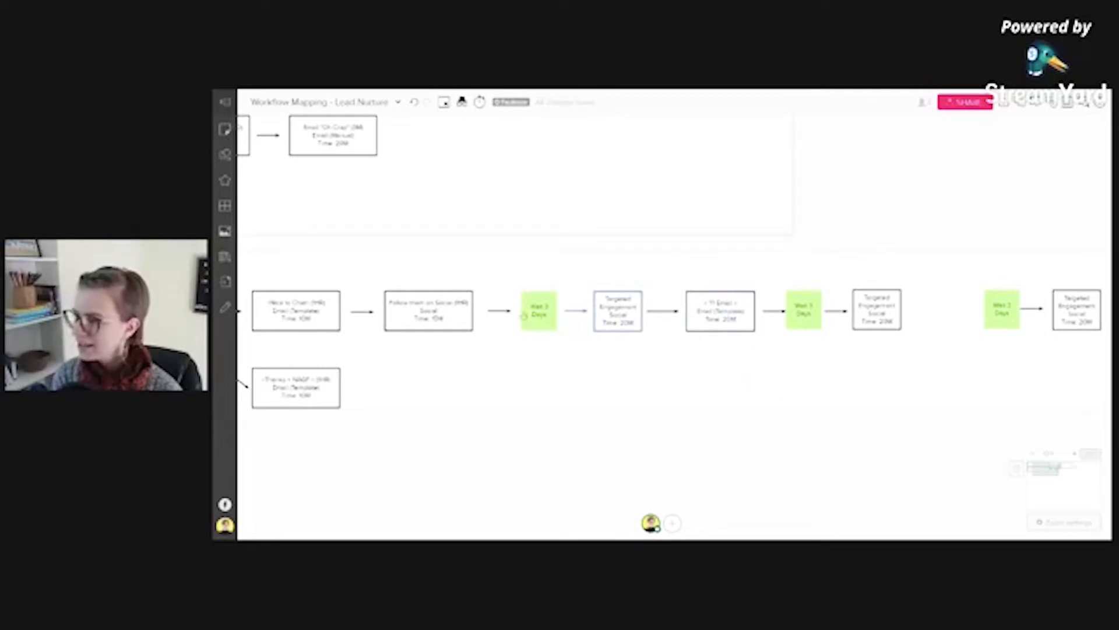
# Shift the first "Wait 3 Days" and "Targeted Engagement" boxes with their incoming arrows closer to the "Follow them on Social" box
pyautogui.keyDown('shift'); pyautogui.click(507, 311); pyautogui.keyUp('shift')
pyautogui.keyDown('shift'); pyautogui.click(530, 320); pyautogui.keyUp('shift')
pyautogui.press('Left')
pyautogui.press('Left')
pyautogui.press('Left')
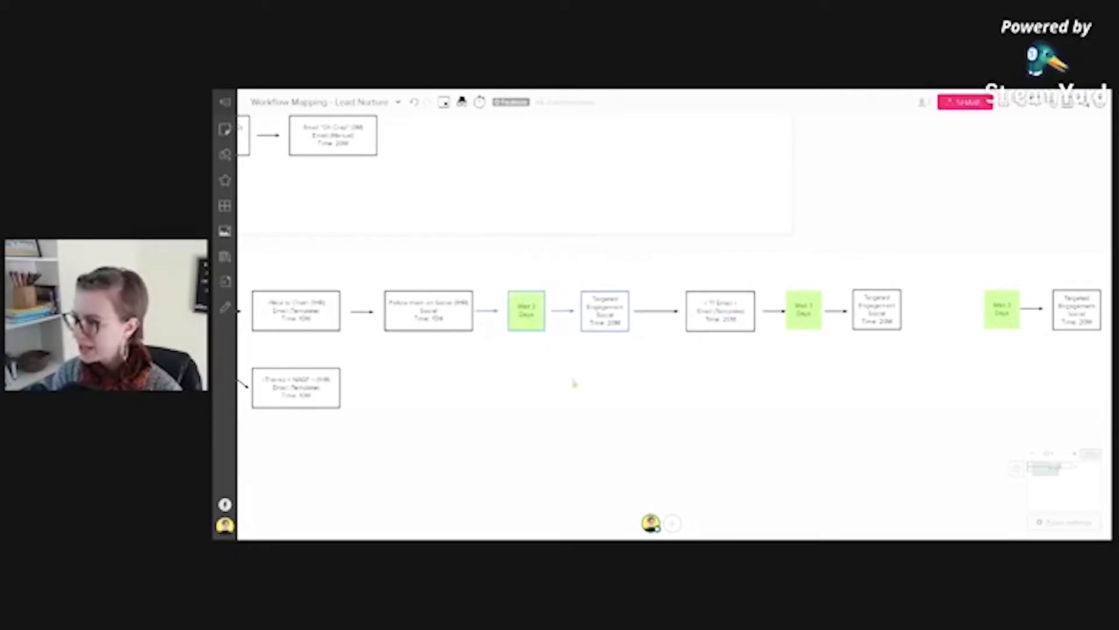
# Replace the stretched arrow between "Targeted Engagement" and "?? Email" with a copy of the short arrow
pyautogui.click(562, 312)
pyautogui.click(664, 311)
pyautogui.moveTo(678, 311); pyautogui.dragTo(604, 204)
pyautogui.press('Delete')
pyautogui.click(570, 316)
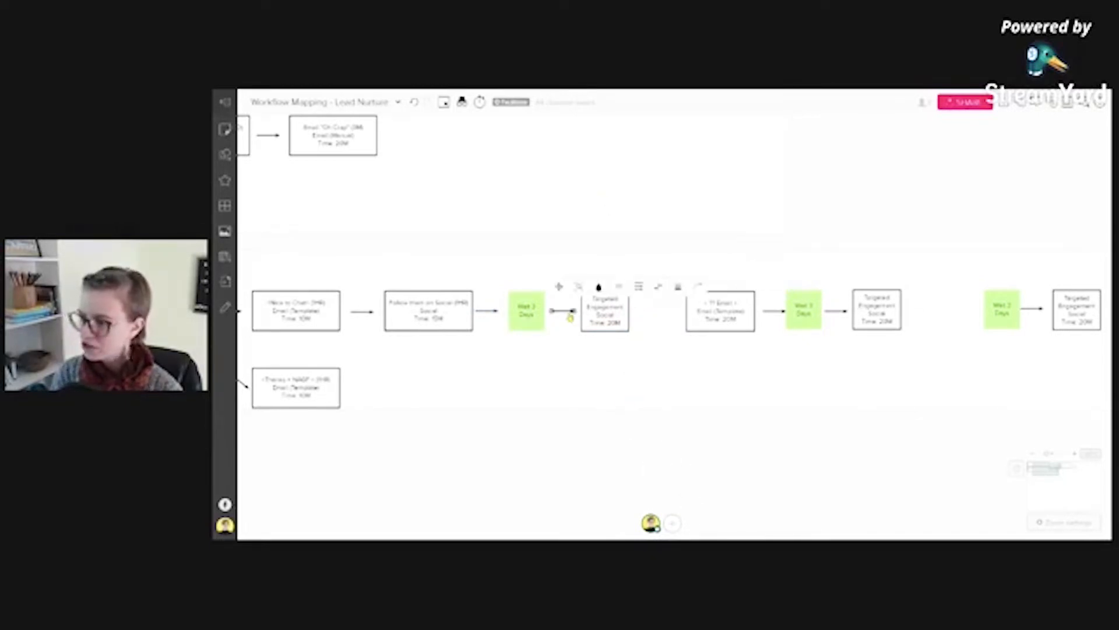
pyautogui.hotkey('ctrl', 'c')
pyautogui.hotkey('ctrl', 'v')
pyautogui.moveTo(569, 317); pyautogui.dragTo(676, 323)
# Insert a copy of the "Wait 3 Days" box after the first "Targeted Engagement" box, with a short arrow fitted between them
pyautogui.click(526, 310)
pyautogui.hotkey('ctrl', 'c')
pyautogui.hotkey('ctrl', 'v')
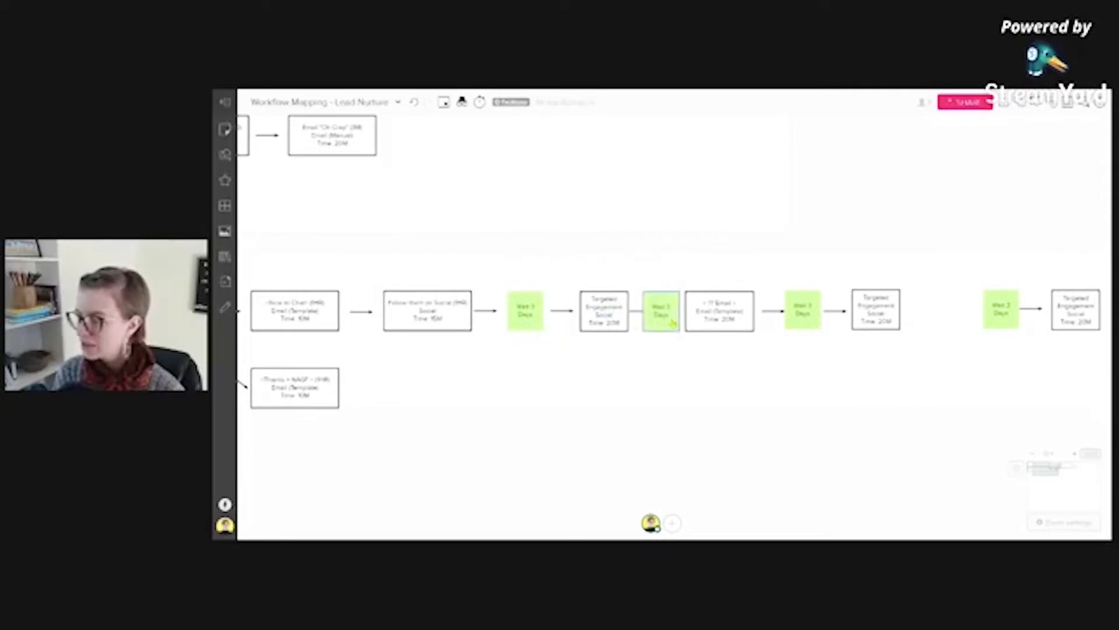
pyautogui.moveTo(562, 315); pyautogui.dragTo(660, 508)
pyautogui.click(646, 315)
pyautogui.press('Delete')
pyautogui.click(556, 314)
pyautogui.moveTo(556, 315); pyautogui.dragTo(632, 316)
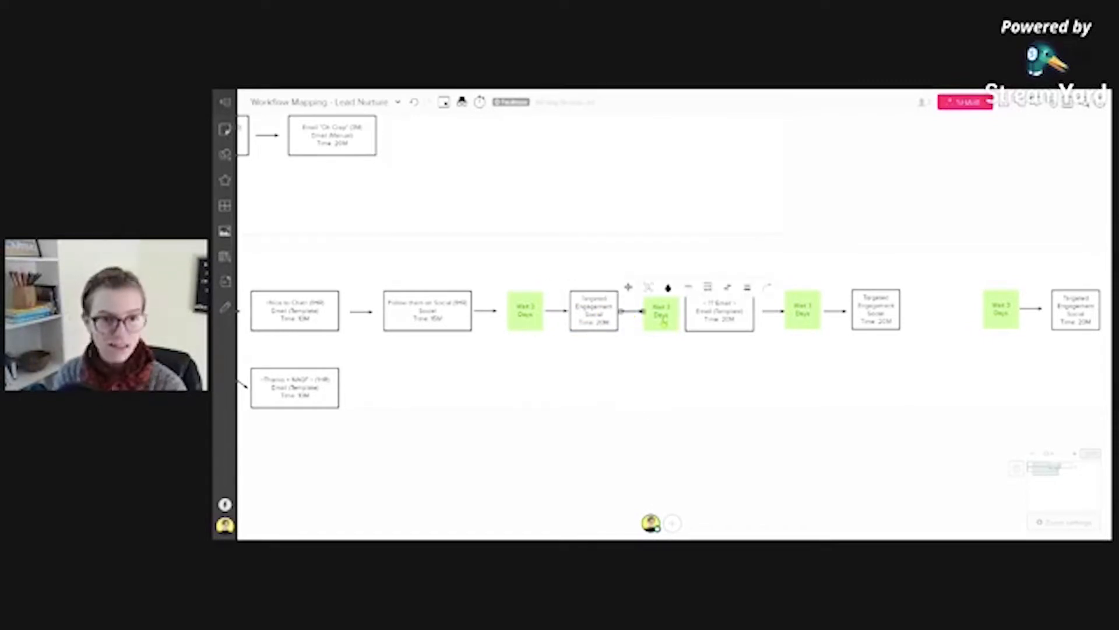
# Narrow the "?? Email" box and add a short arrow leading to it from the inserted "Wait 3 Days" box
pyautogui.click(702, 324)
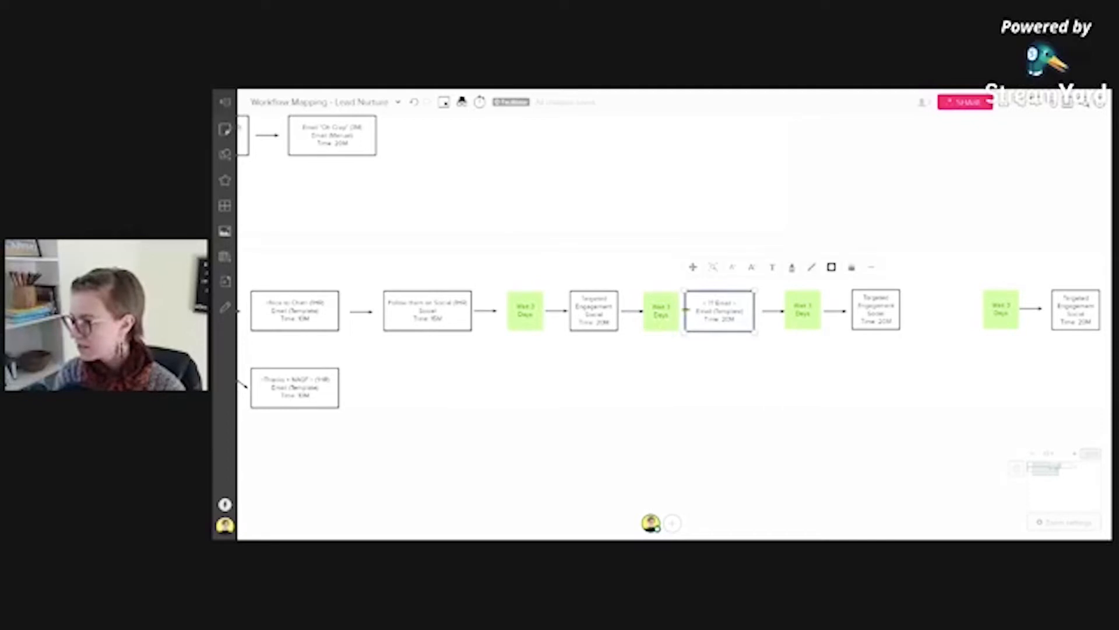
pyautogui.moveTo(685, 310); pyautogui.dragTo(710, 310)
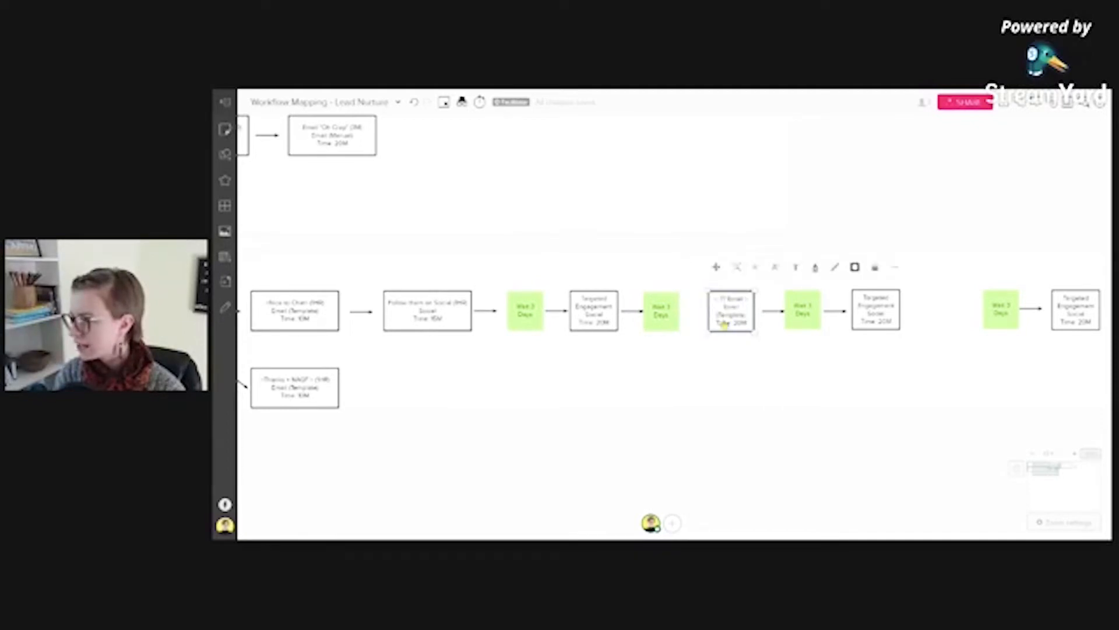
pyautogui.click(778, 320)
pyautogui.click(770, 311)
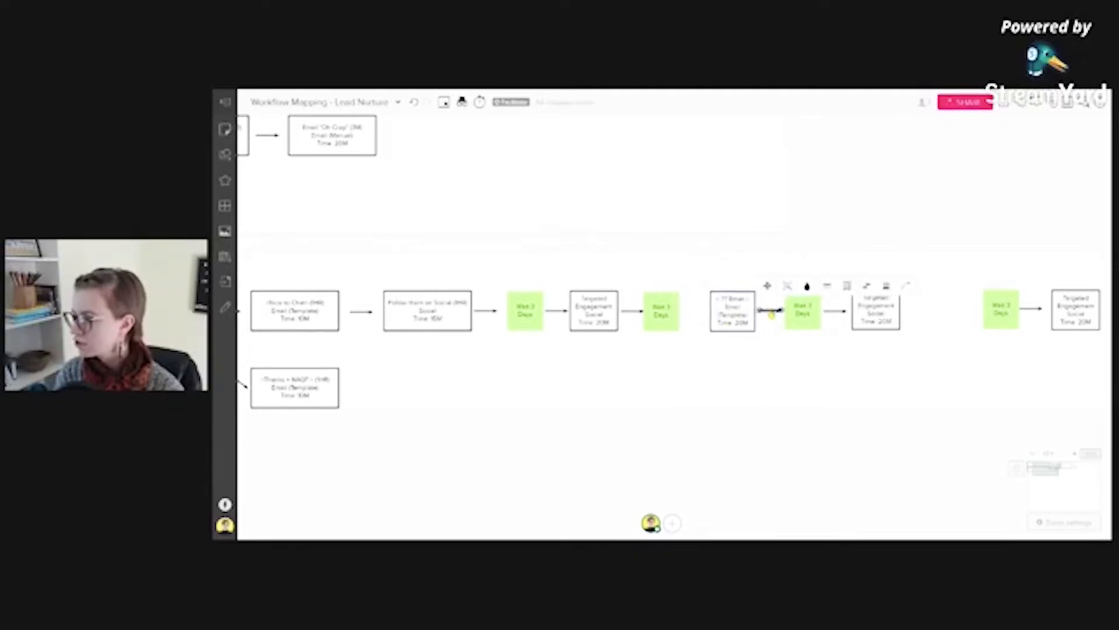
pyautogui.moveTo(772, 314); pyautogui.dragTo(669, 326)
pyautogui.click(643, 469)
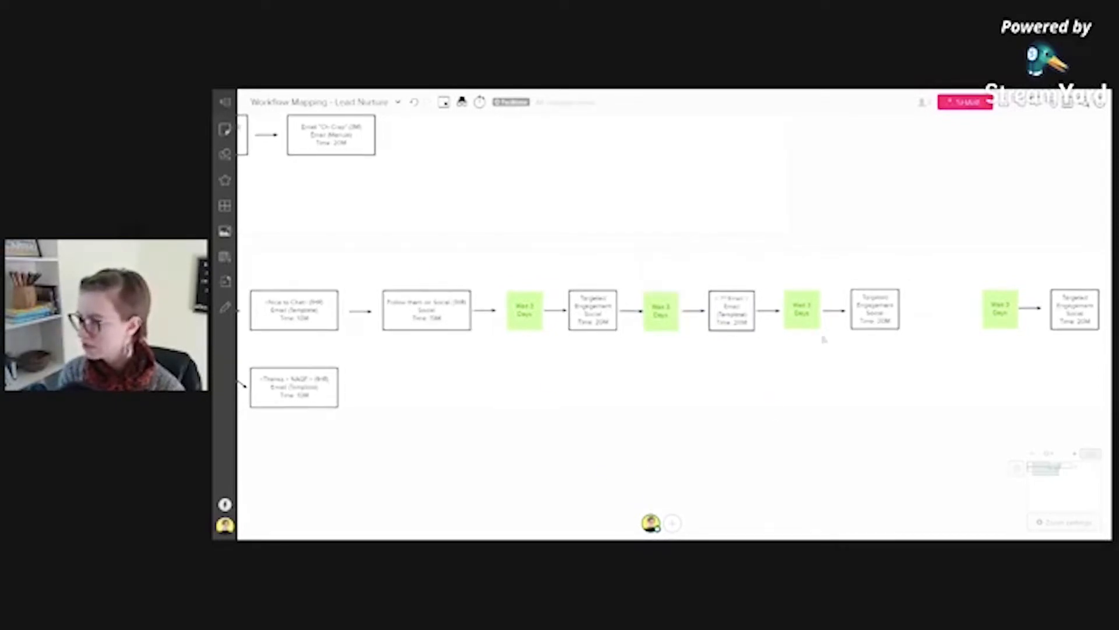
# Review the start of the Future State flow and compare it with the manual email steps in the Status Quo flow
pyautogui.scroll(3, 607, 357)
pyautogui.moveTo(382, 460); pyautogui.dragTo(788, 447)
pyautogui.moveTo(686, 453); pyautogui.dragTo(765, 484)
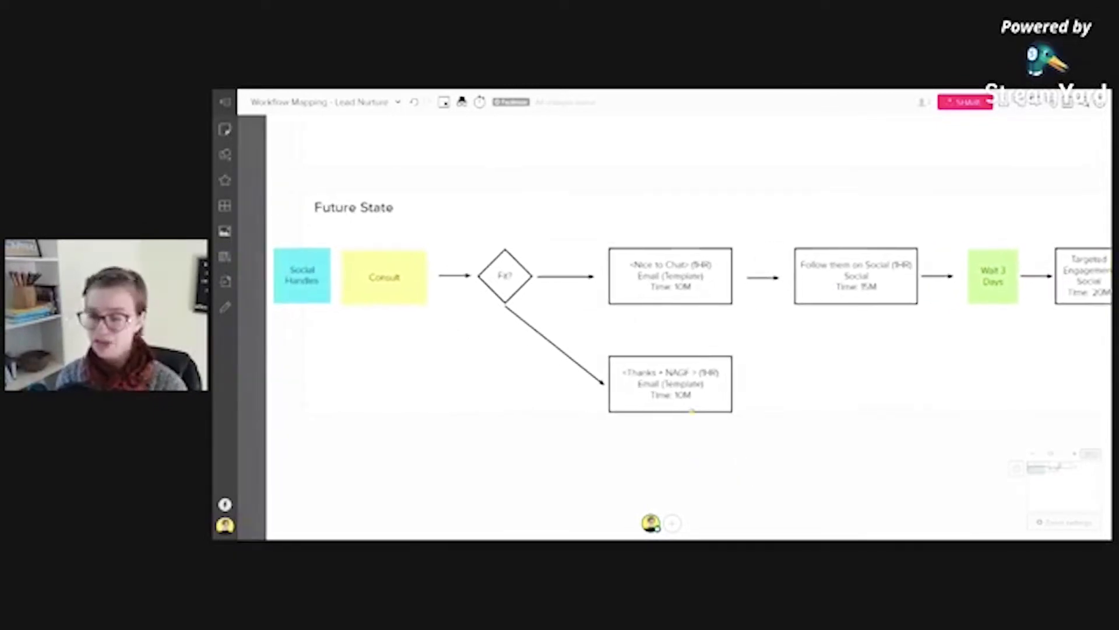
pyautogui.scroll(-3, 644, 231)
pyautogui.moveTo(618, 229); pyautogui.dragTo(597, 443)
pyautogui.scroll(4, 542, 377)
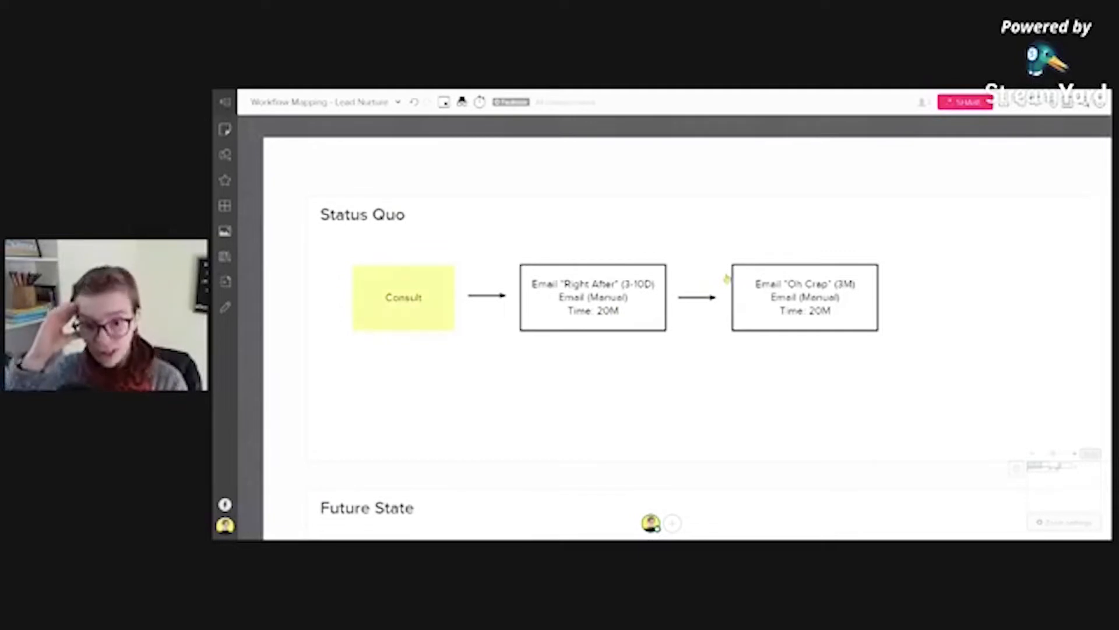
pyautogui.scroll(5, 789, 260)
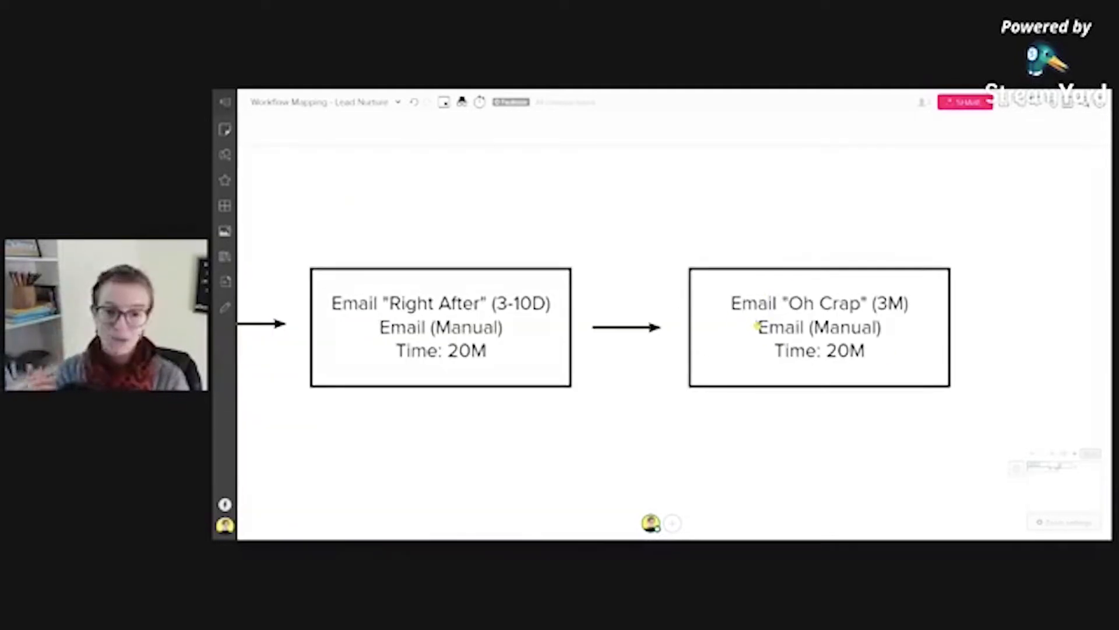
pyautogui.scroll(-3, 739, 332)
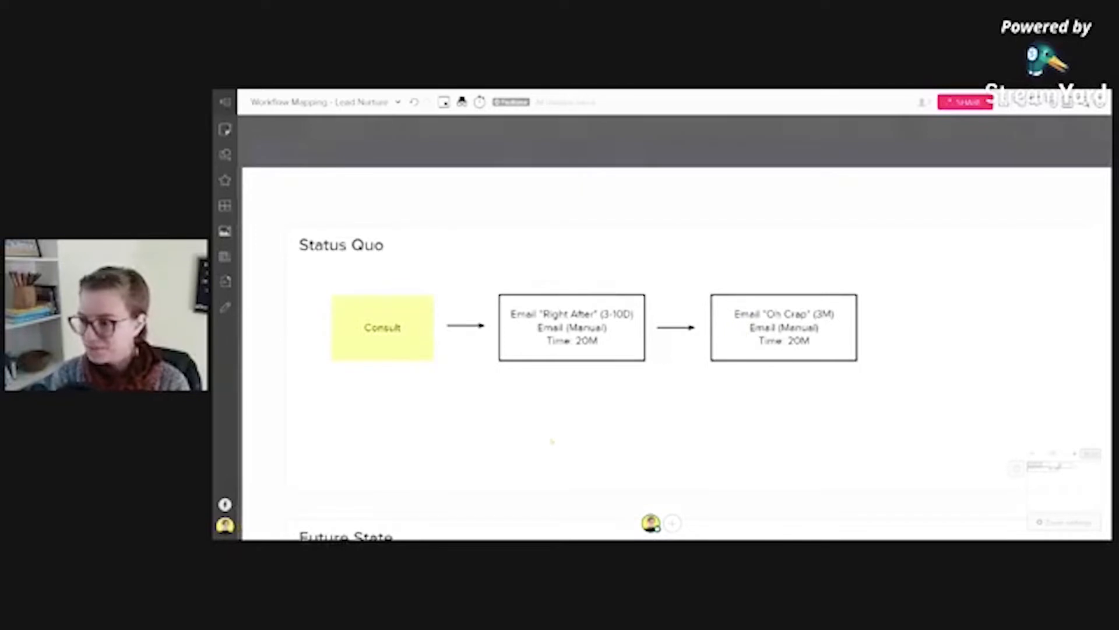
pyautogui.moveTo(578, 510); pyautogui.dragTo(507, 182)
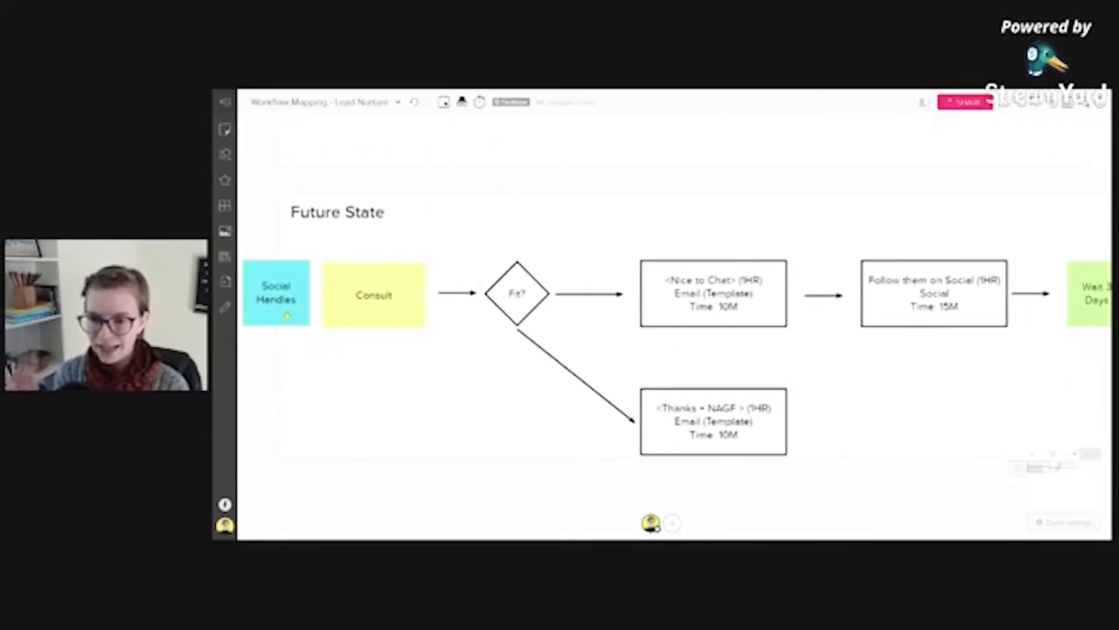